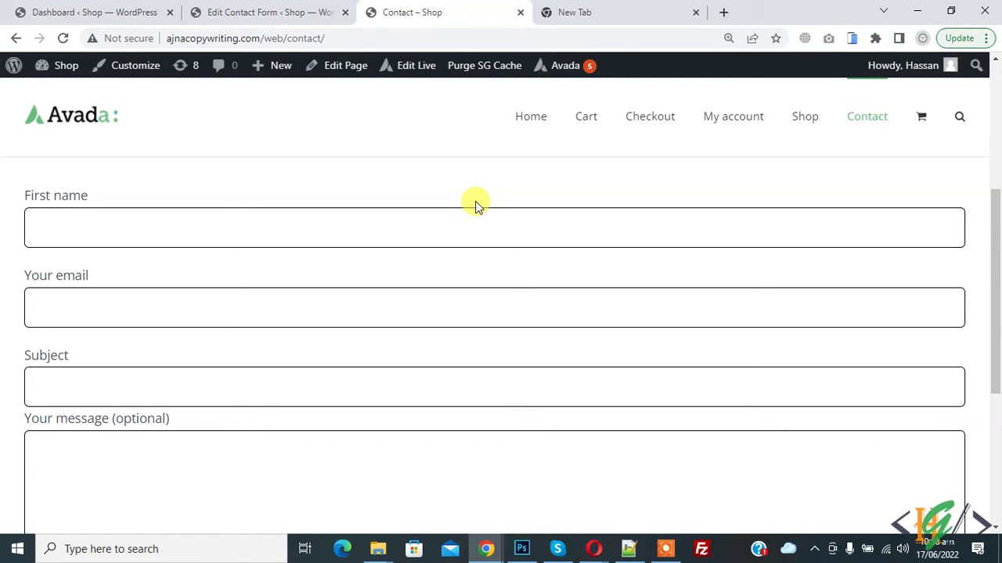
# Go to Plugins > Add New from the WordPress dashboard.
pyautogui.click(108, 10)
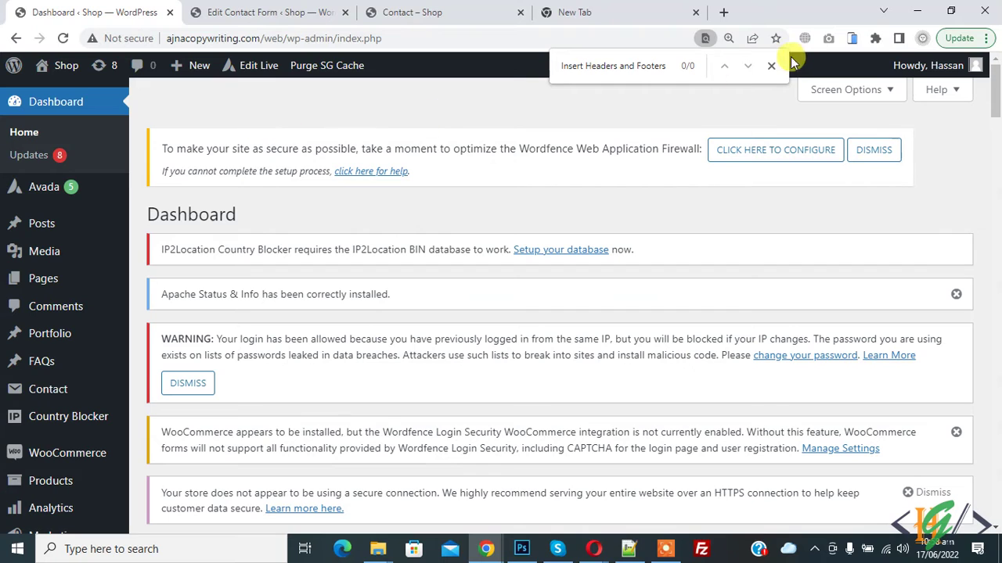
pyautogui.click(771, 66)
pyautogui.scroll(-2, 285, 168)
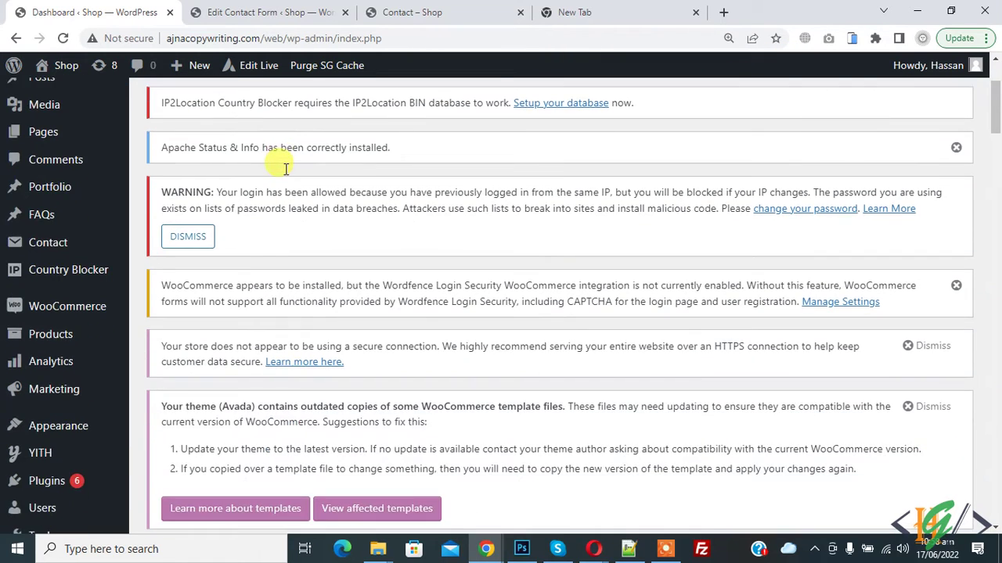
pyautogui.scroll(-2, 285, 168)
pyautogui.moveTo(67, 329)
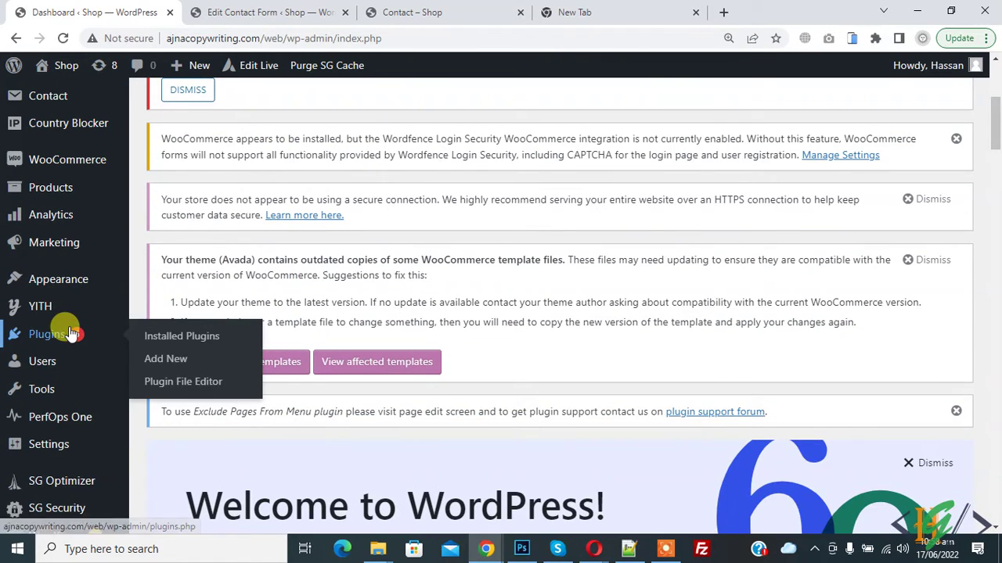
pyautogui.click(156, 359)
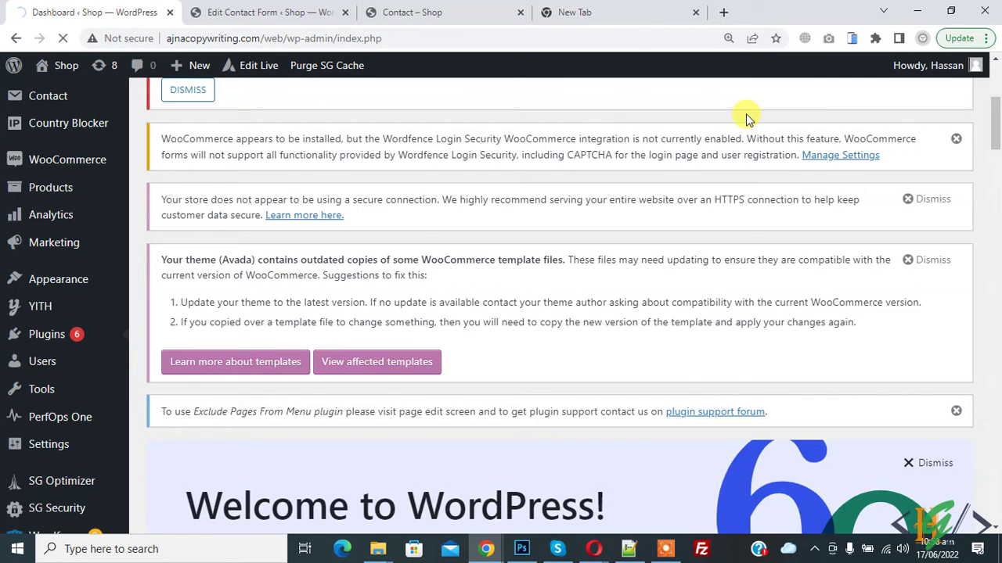
# Search for 'Insert Headers and Footers', then install and activate the WPBeginner plugin.
pyautogui.scroll(-5, 747, 117)
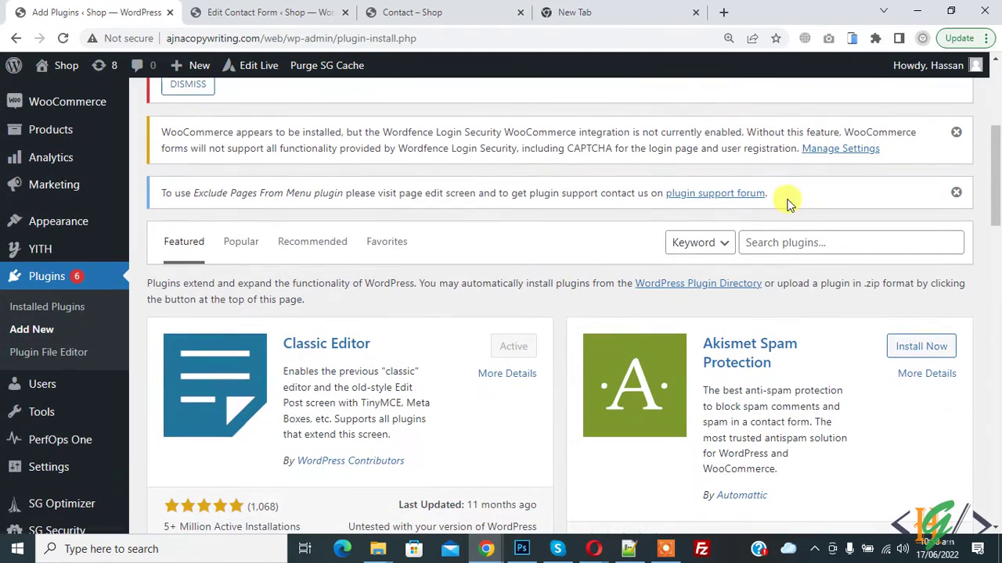
pyautogui.click(796, 242)
pyautogui.write('Insert Headers and Footers')
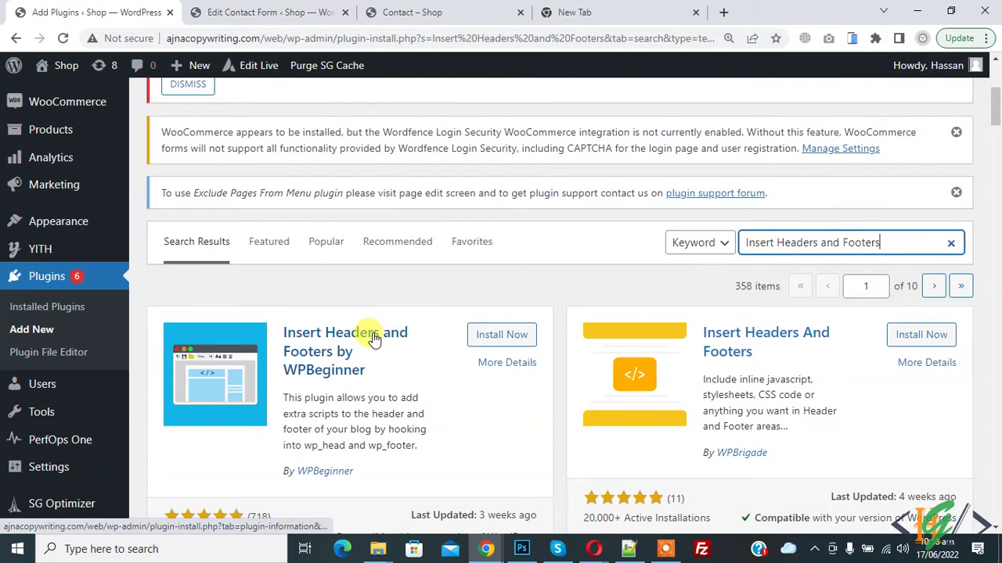
pyautogui.click(513, 335)
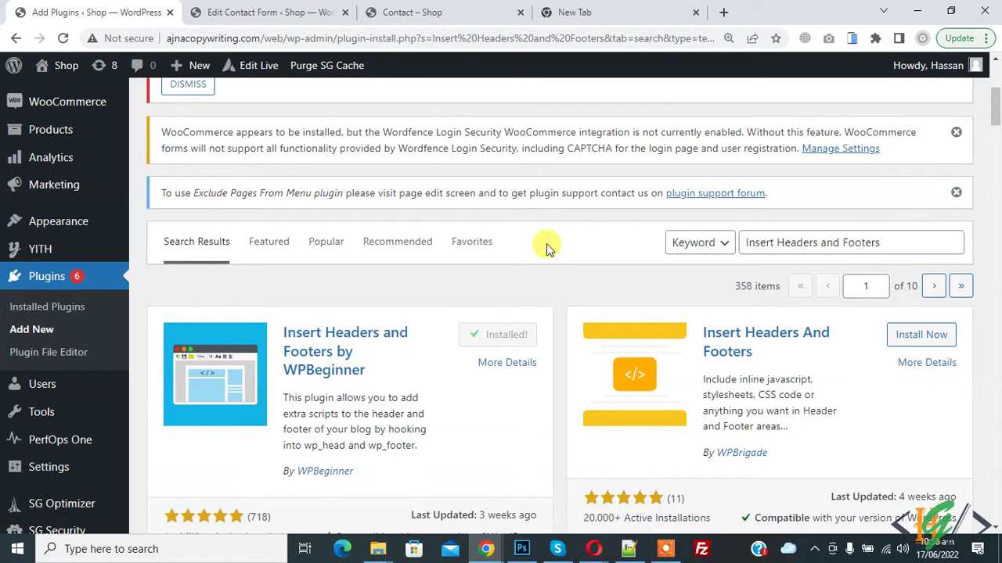
pyautogui.click(516, 344)
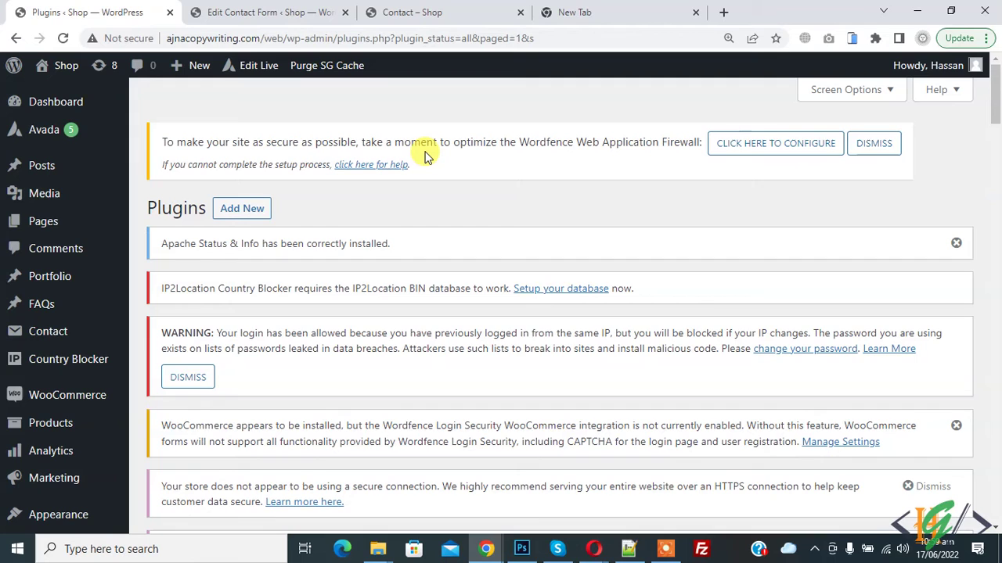
# Paste the wpcf7 drop-down redirect script into the Insert Headers and Footers Scripts in Footer box.
pyautogui.scroll(-5, 426, 156)
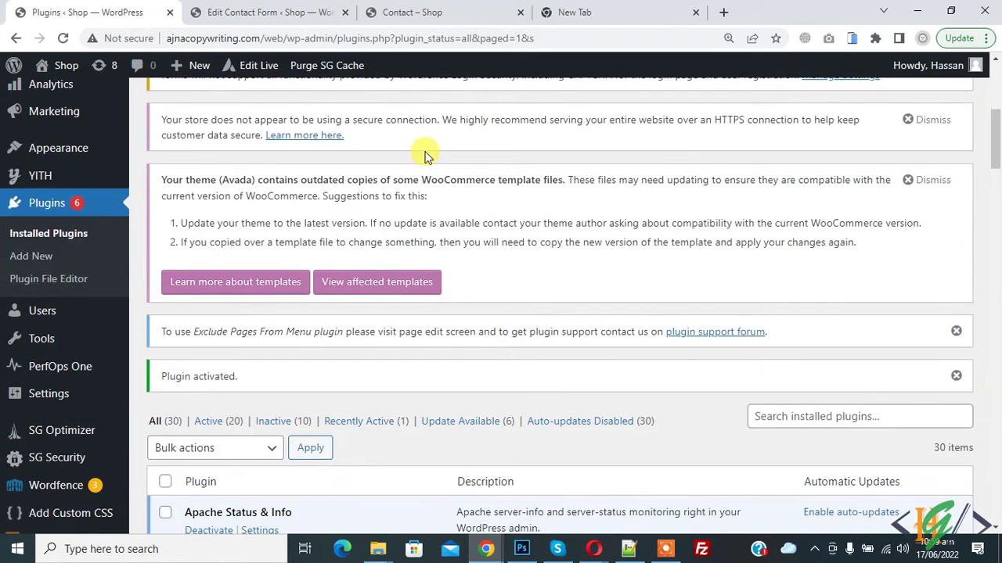
pyautogui.moveTo(54, 393)
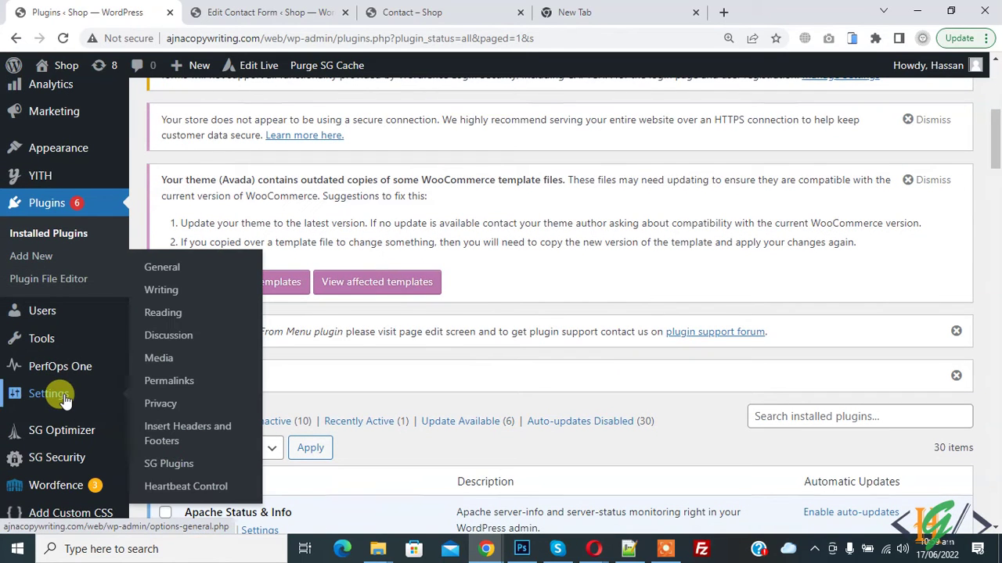
pyautogui.click(178, 439)
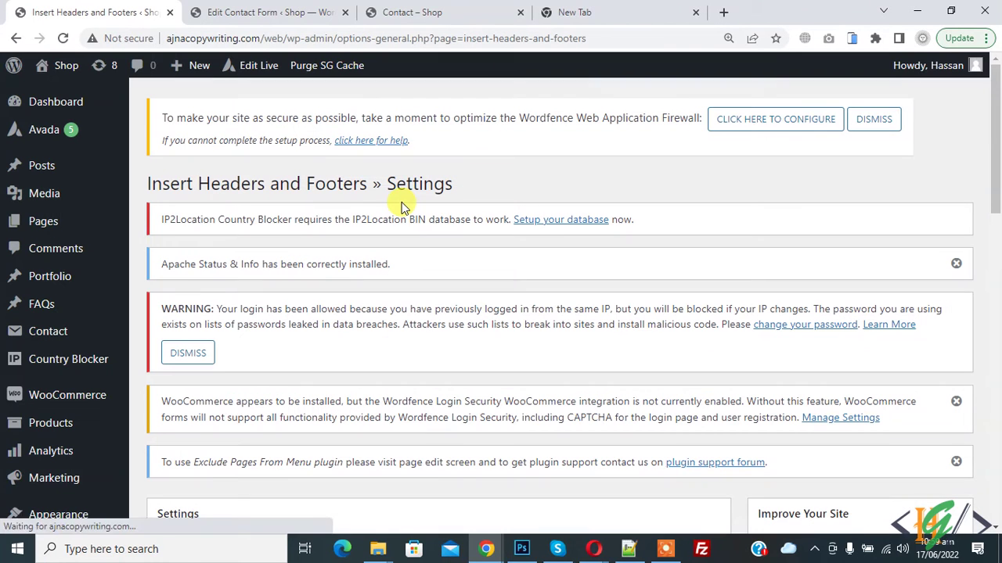
pyautogui.scroll(-15, 528, 175)
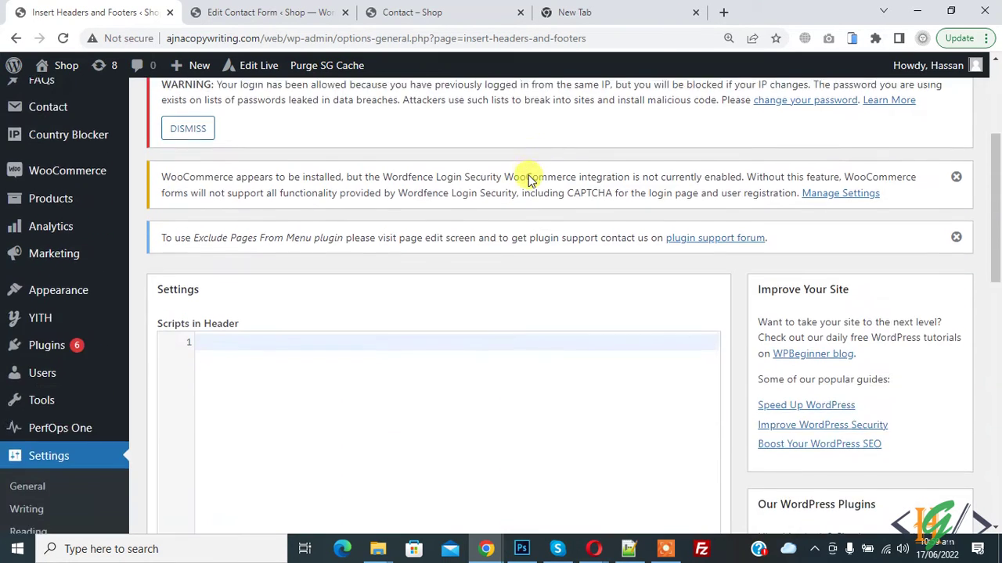
pyautogui.scroll(-2, 528, 177)
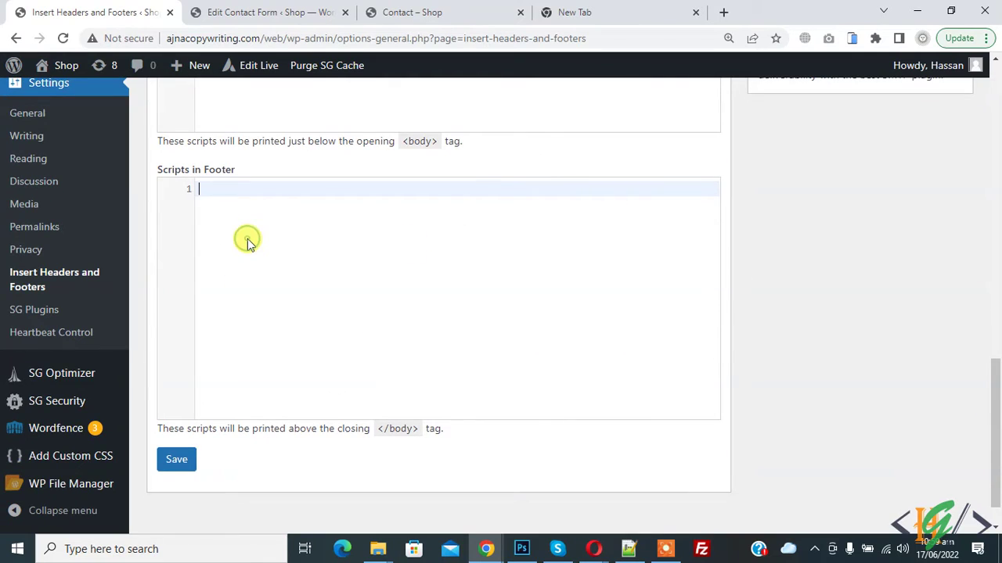
pyautogui.click(249, 237)
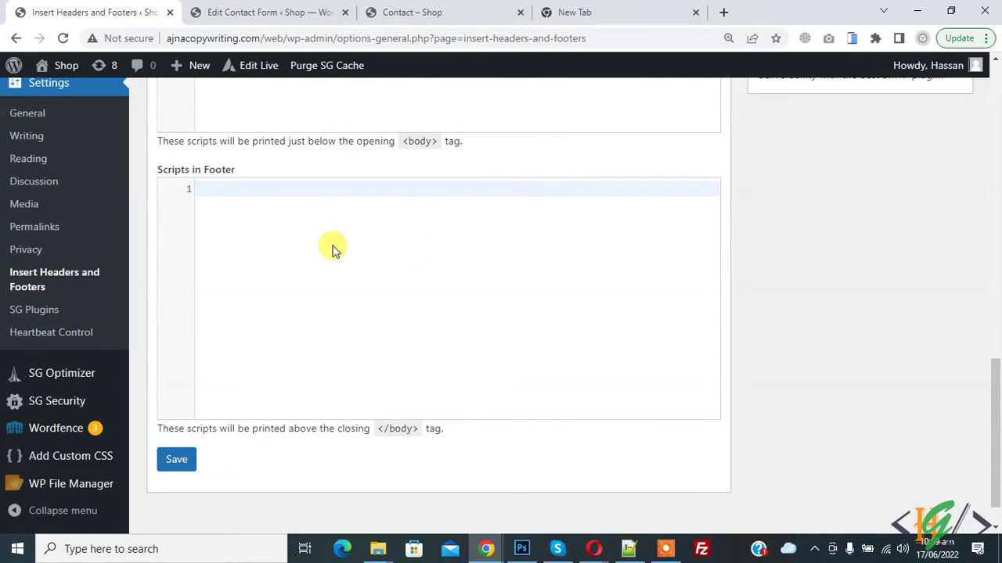
pyautogui.hotkey('ctrl', 'v')
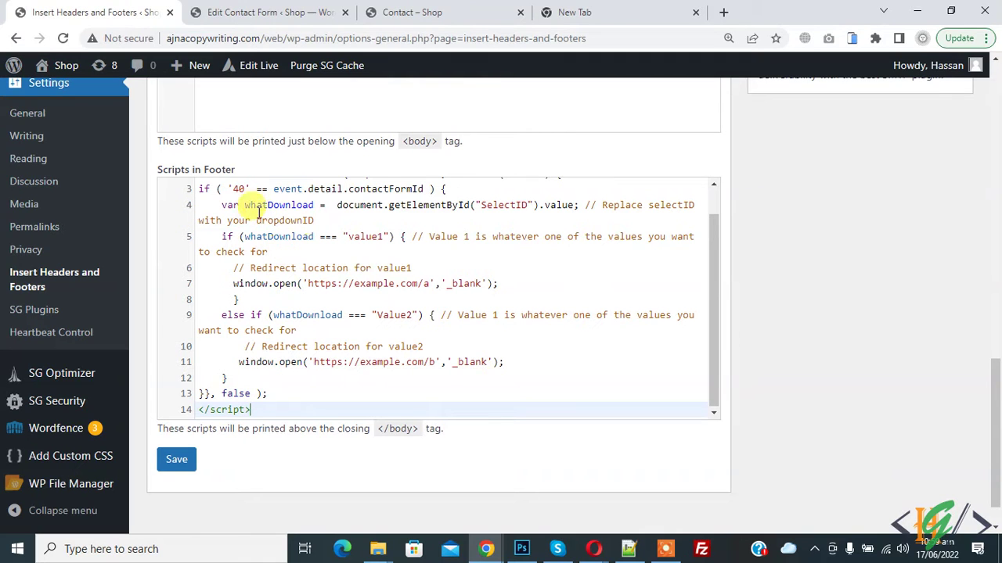
# In the contact form editor, generate a required drop-down tag with options Google and Firfox.
pyautogui.click(231, 11)
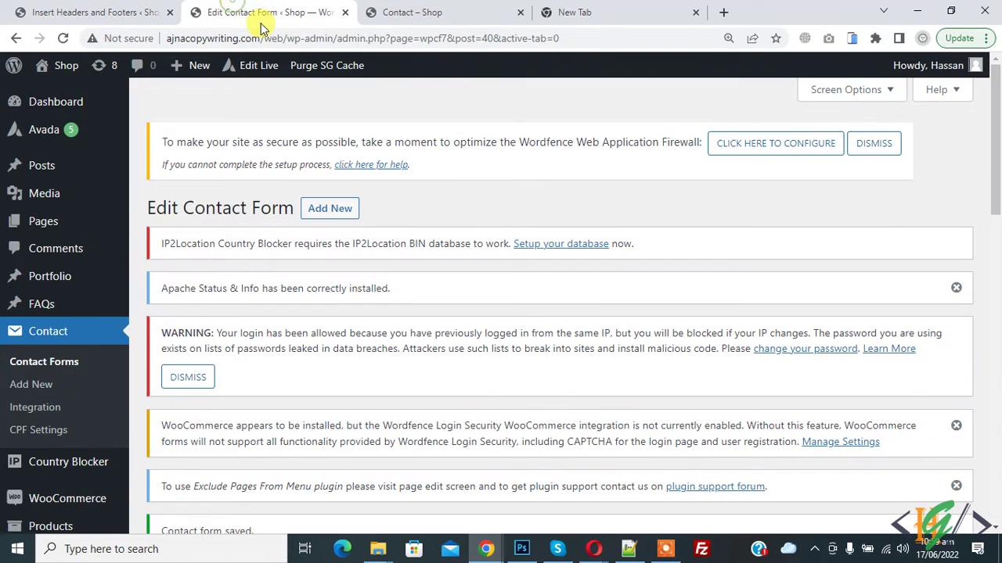
pyautogui.scroll(-7, 405, 196)
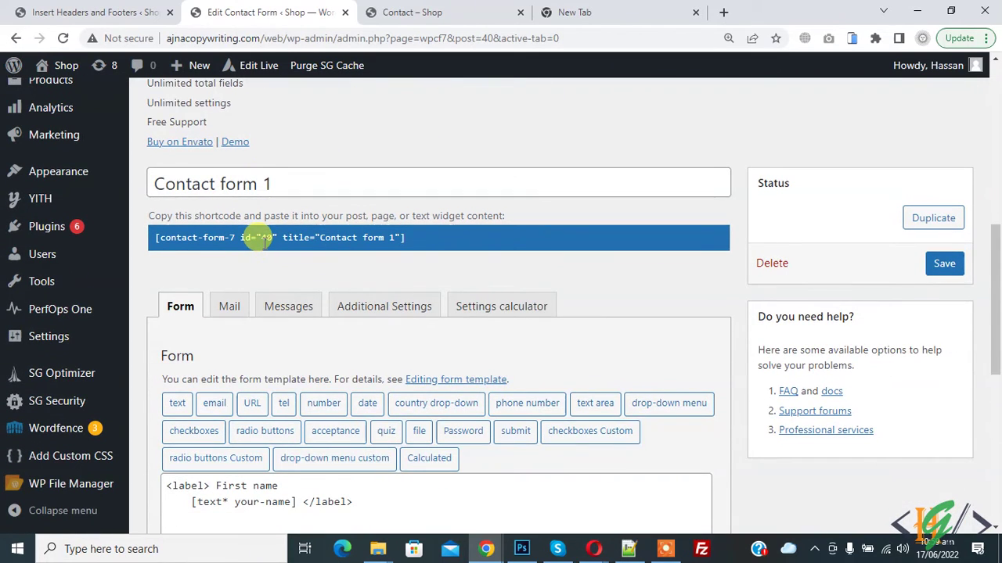
pyautogui.scroll(-3, 495, 216)
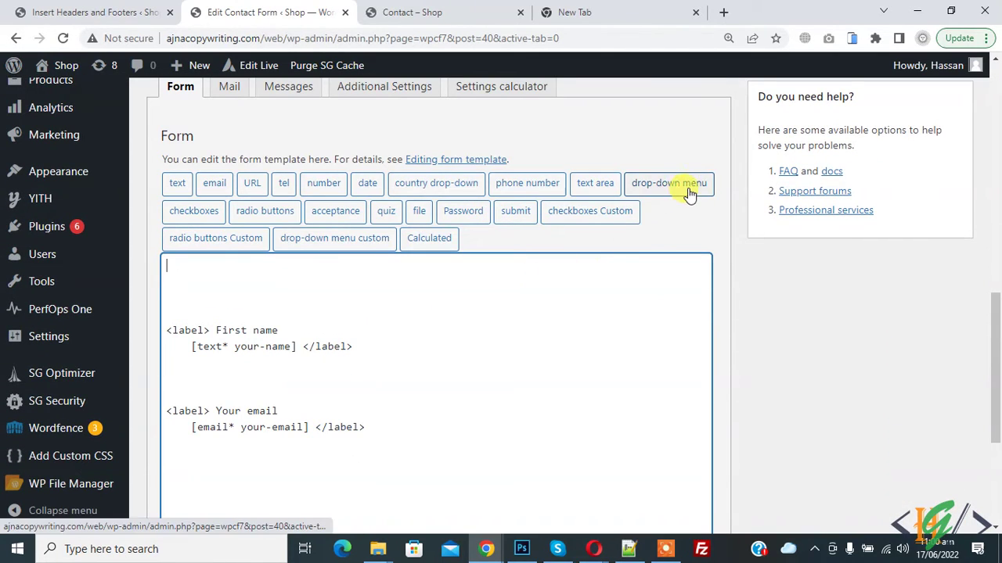
pyautogui.click(671, 192)
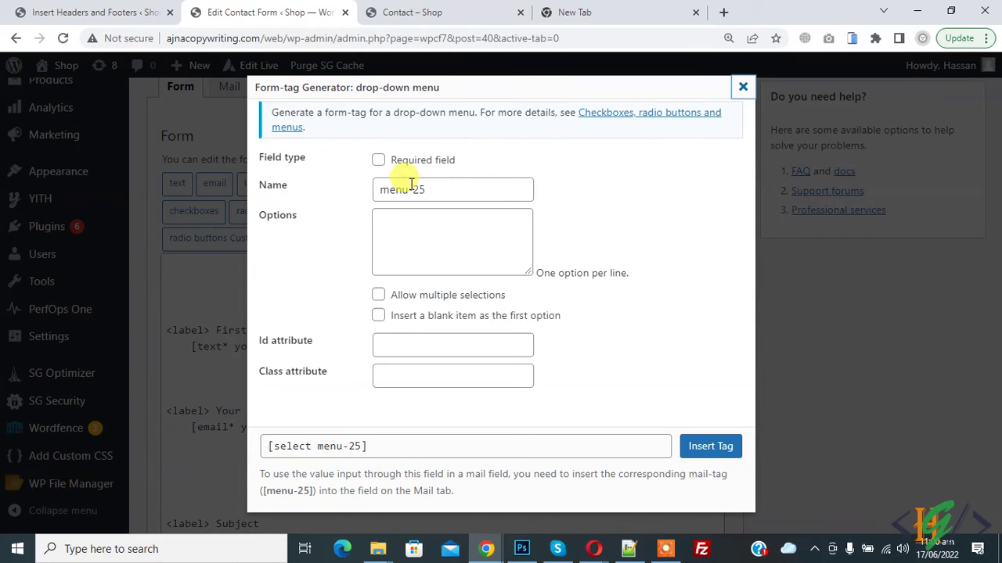
pyautogui.click(378, 160)
pyautogui.click(417, 231)
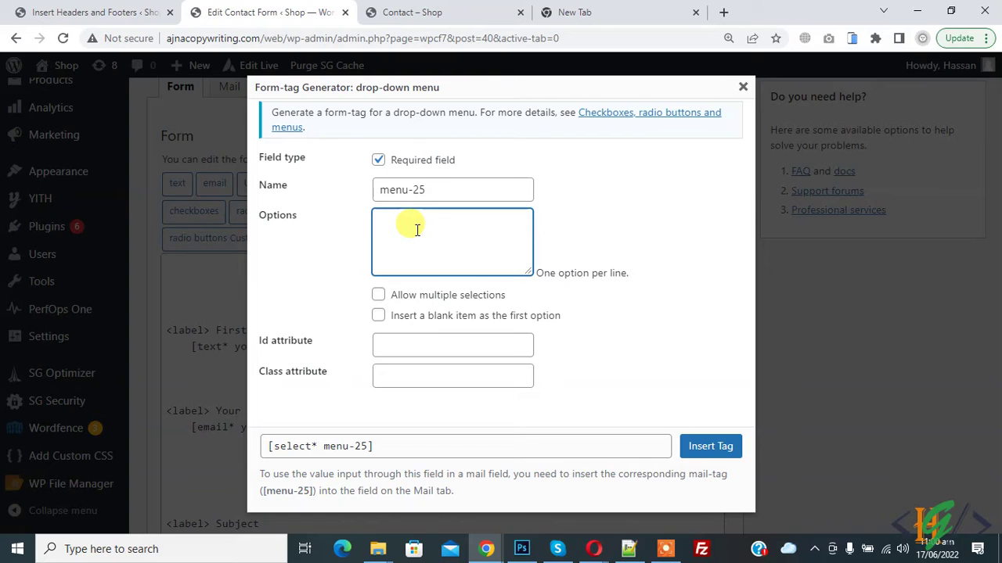
pyautogui.write('Google')
pyautogui.press('Return')
pyautogui.write('Firfox')
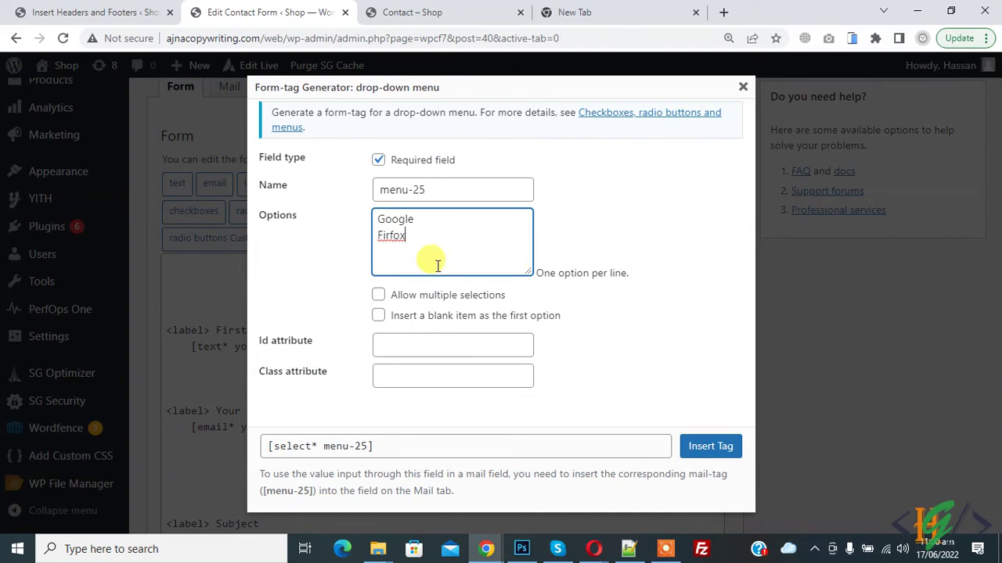
pyautogui.click(582, 235)
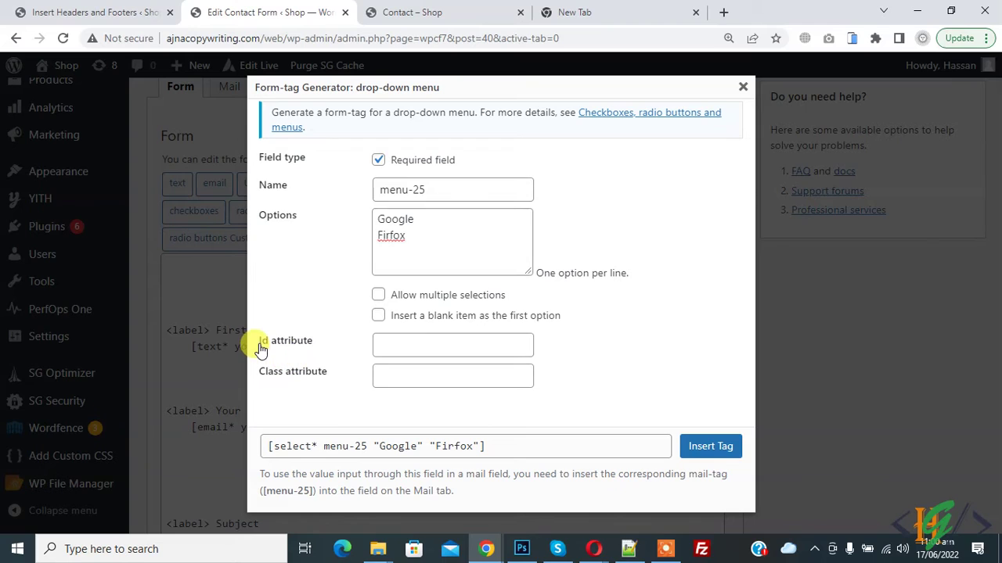
# Give the drop-down the id menudropdown, select the generated tag and close the generator.
pyautogui.click(401, 349)
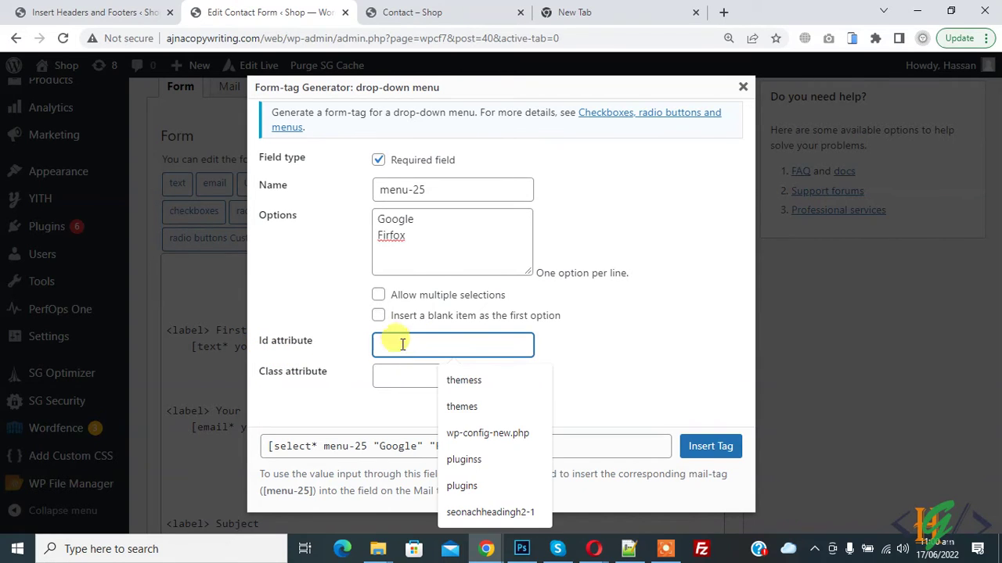
pyautogui.write('menudropdown')
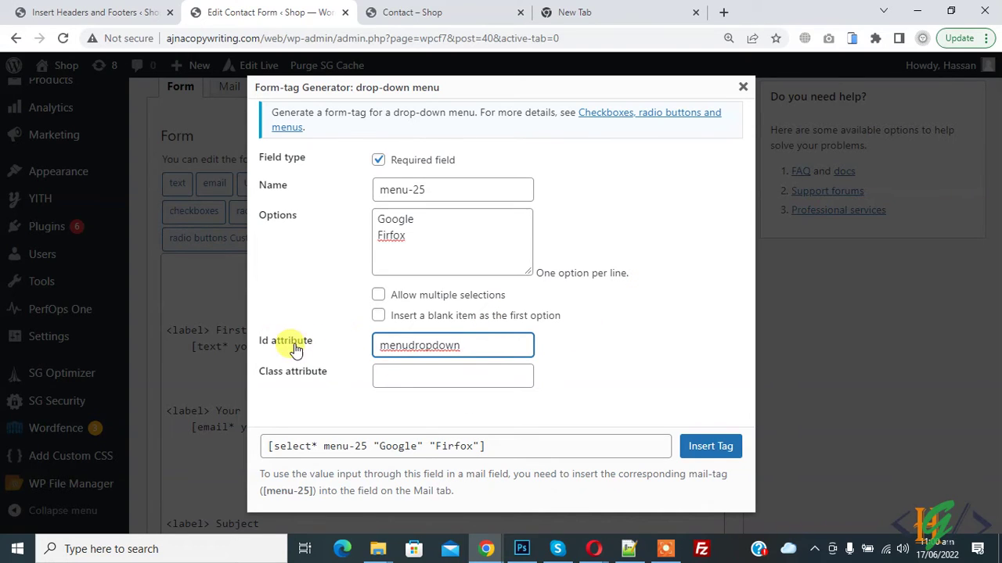
pyautogui.moveTo(381, 345); pyautogui.dragTo(474, 345)
pyautogui.click(437, 346)
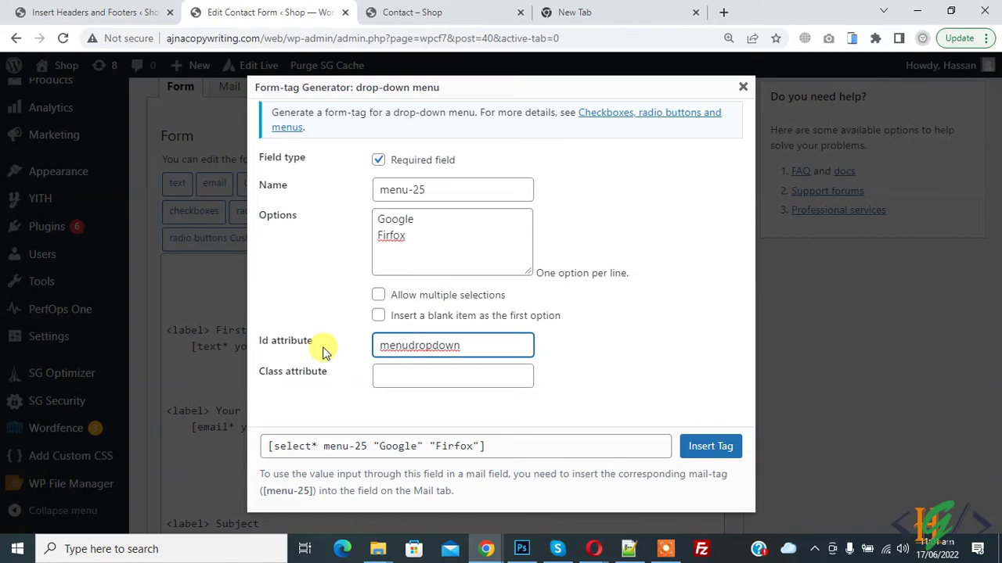
pyautogui.click(439, 348)
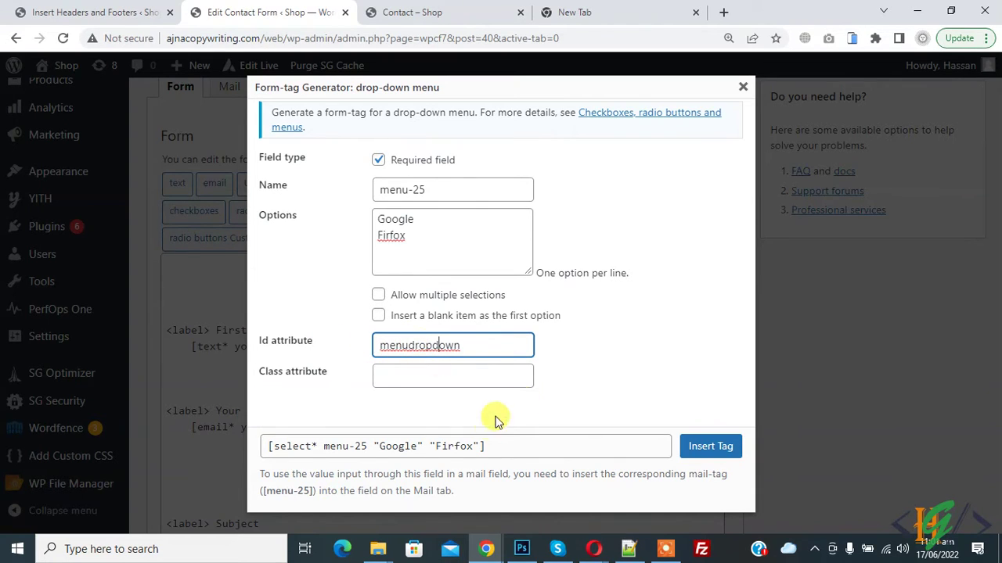
pyautogui.click(589, 377)
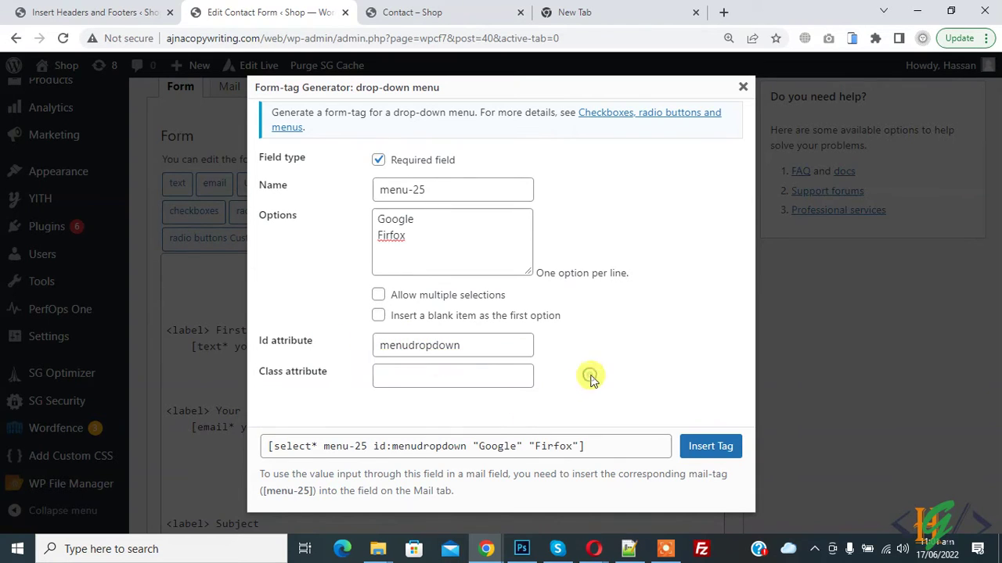
pyautogui.click(486, 448)
pyautogui.hotkey('ctrl', 'c')
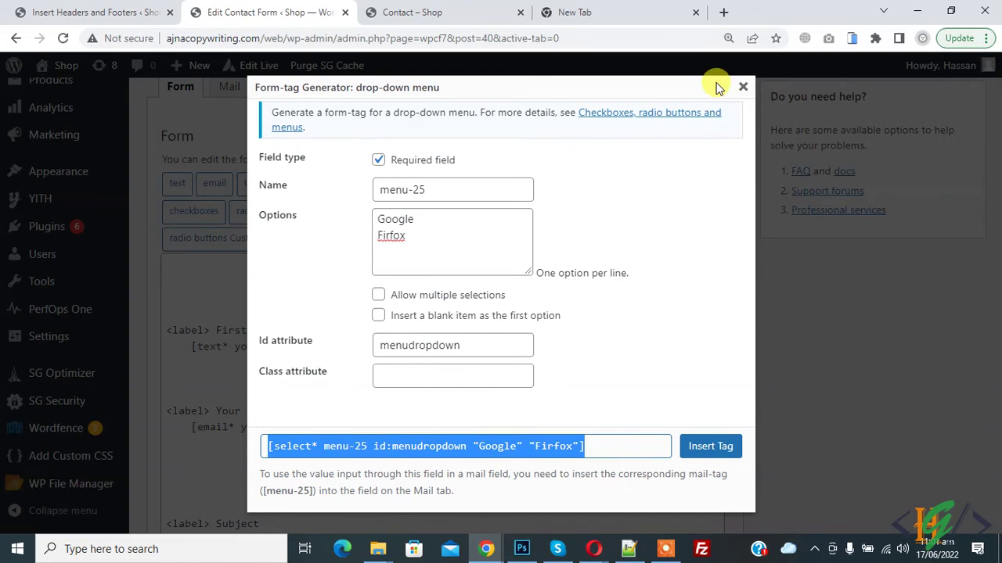
pyautogui.click(742, 87)
# Paste the drop-down tag at the top of the form template and save the contact form.
pyautogui.click(217, 274)
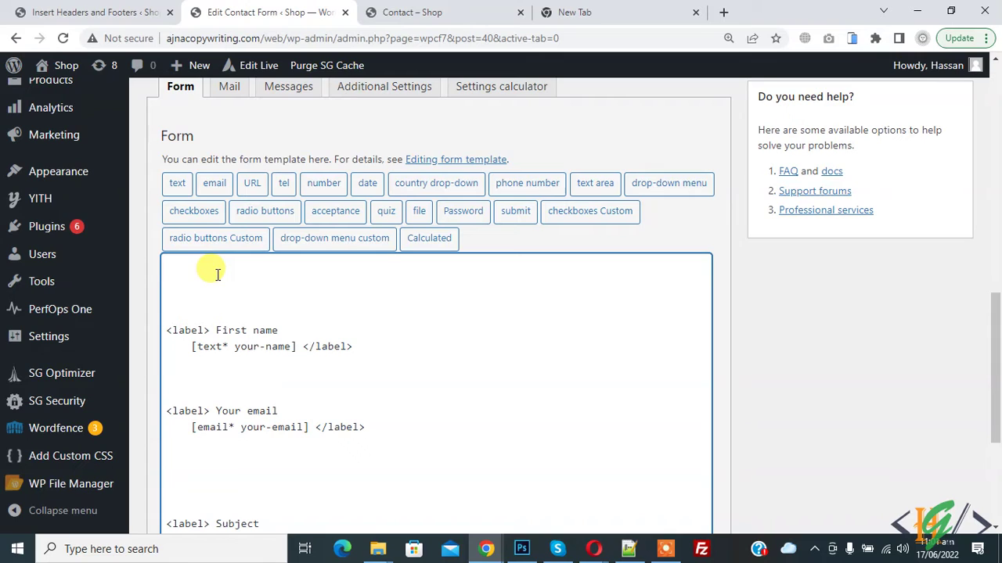
pyautogui.hotkey('ctrl', 'v')
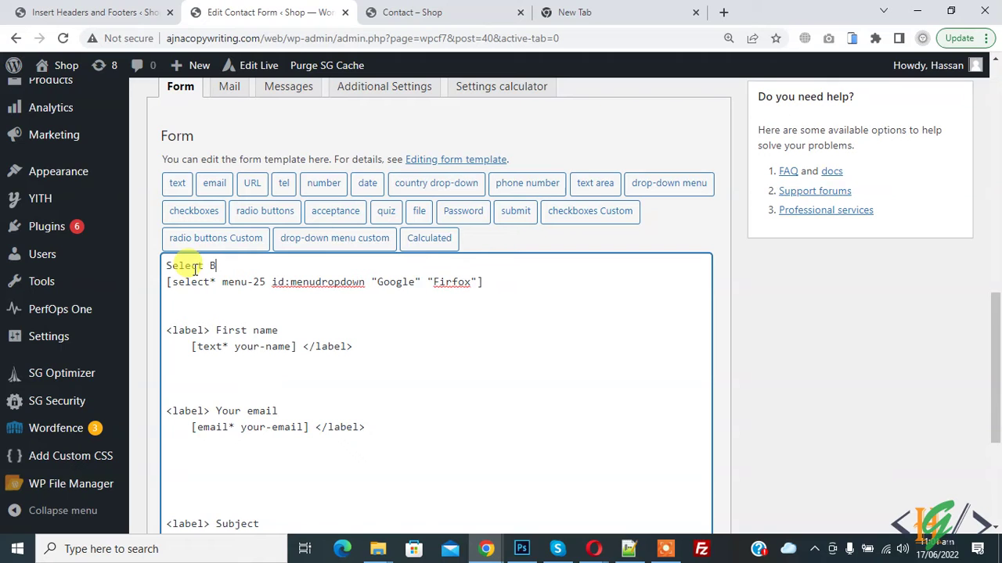
pyautogui.scroll(3, 497, 288)
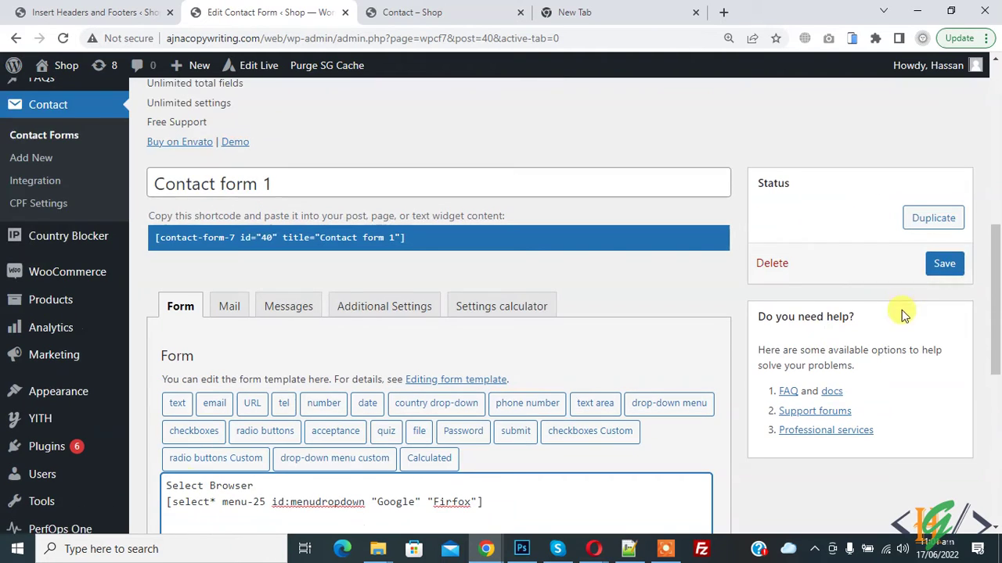
pyautogui.click(942, 262)
# Review the tag's Google, Firfox and menudropdown values and check the drop-down on the live Contact page.
pyautogui.scroll(-3, 444, 305)
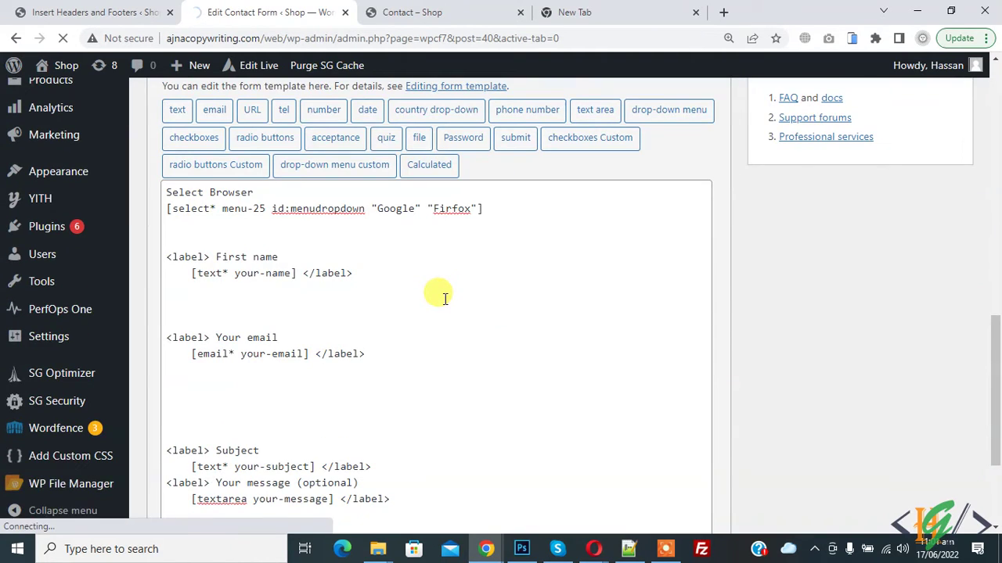
pyautogui.scroll(-6, 432, 278)
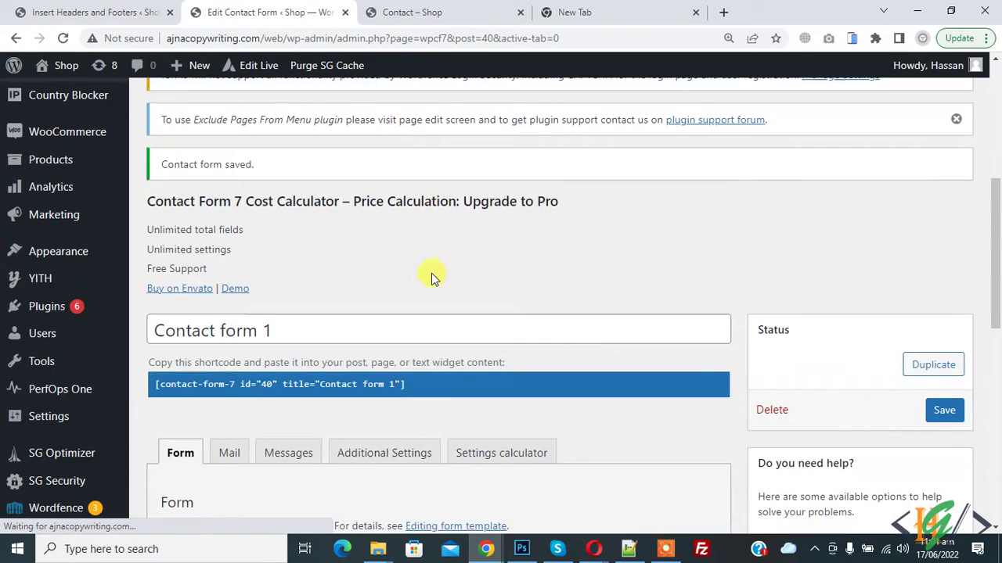
pyautogui.scroll(-3, 431, 278)
pyautogui.doubleClick(389, 135)
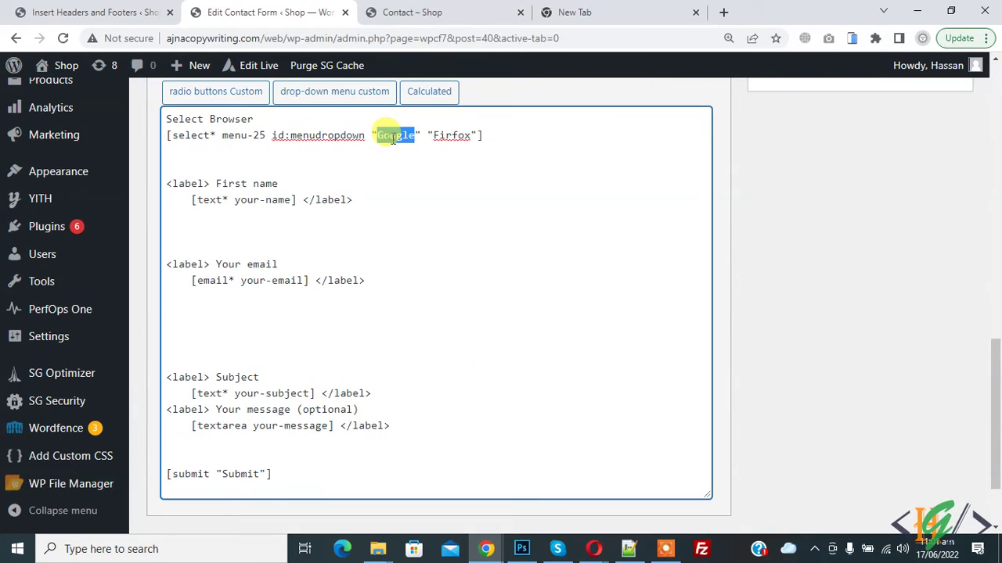
pyautogui.doubleClick(453, 135)
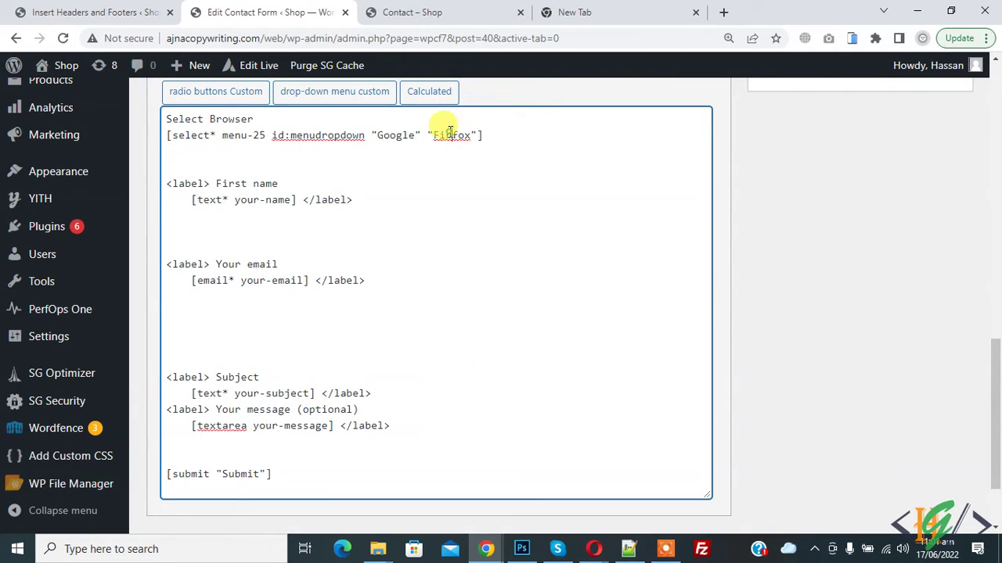
pyautogui.doubleClick(319, 134)
pyautogui.click(383, 12)
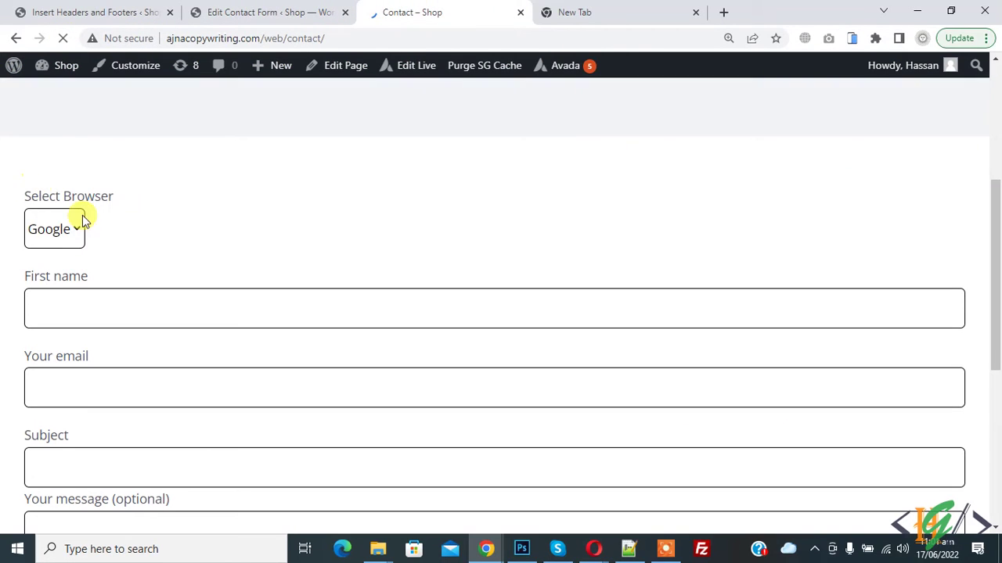
pyautogui.click(78, 8)
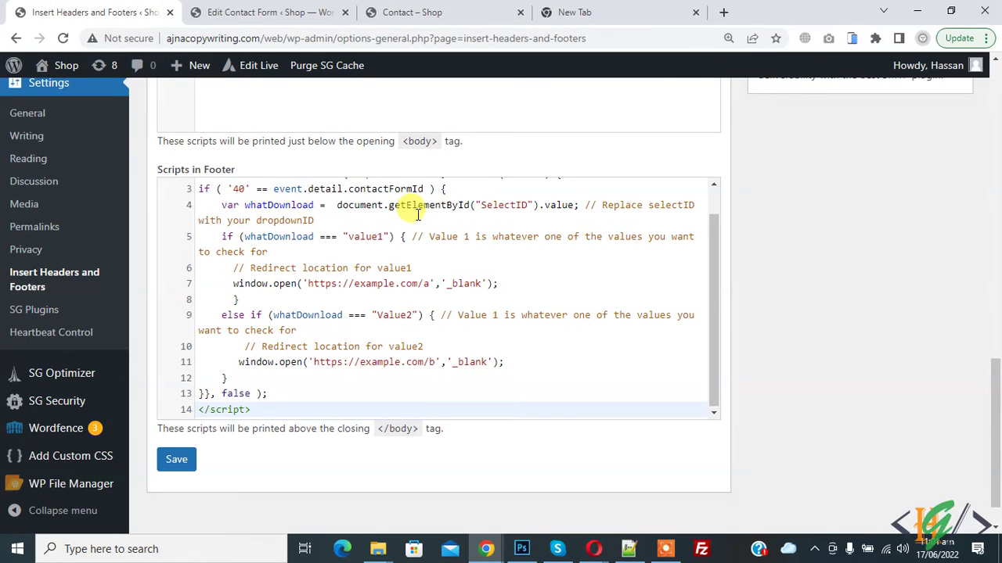
pyautogui.scroll(-1, 417, 214)
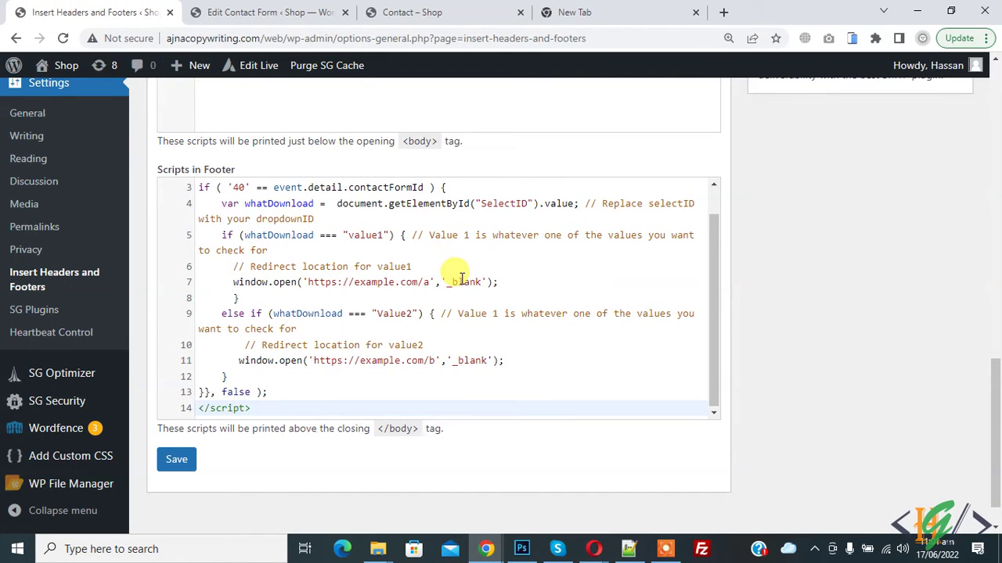
pyautogui.doubleClick(237, 188)
pyautogui.click(266, 11)
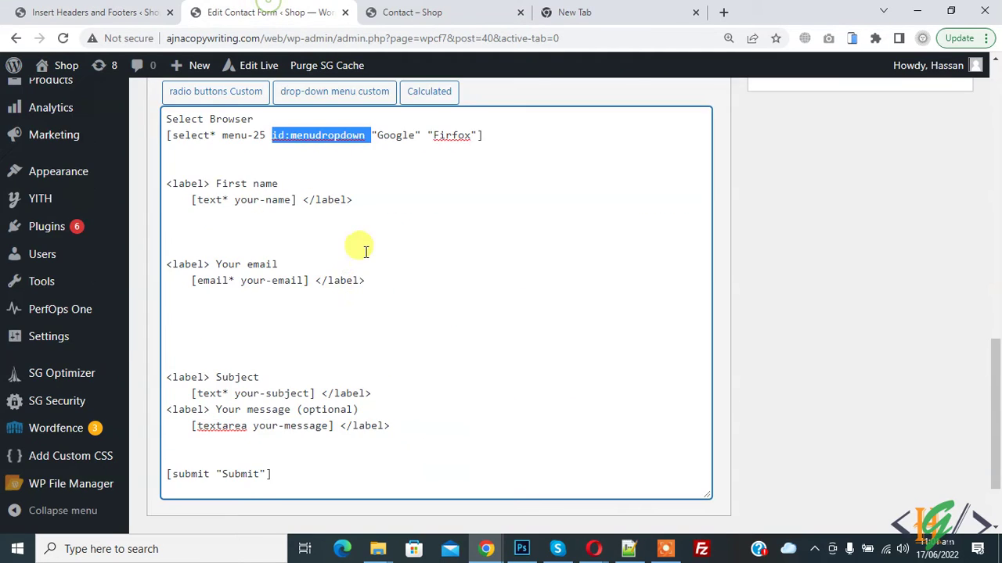
pyautogui.scroll(4, 370, 284)
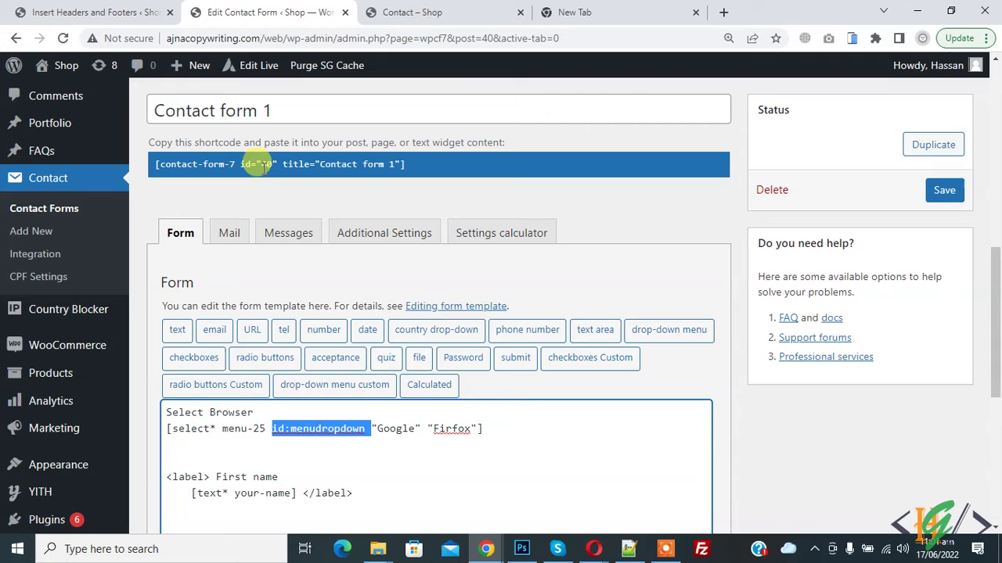
pyautogui.click(272, 166)
pyautogui.doubleClick(267, 164)
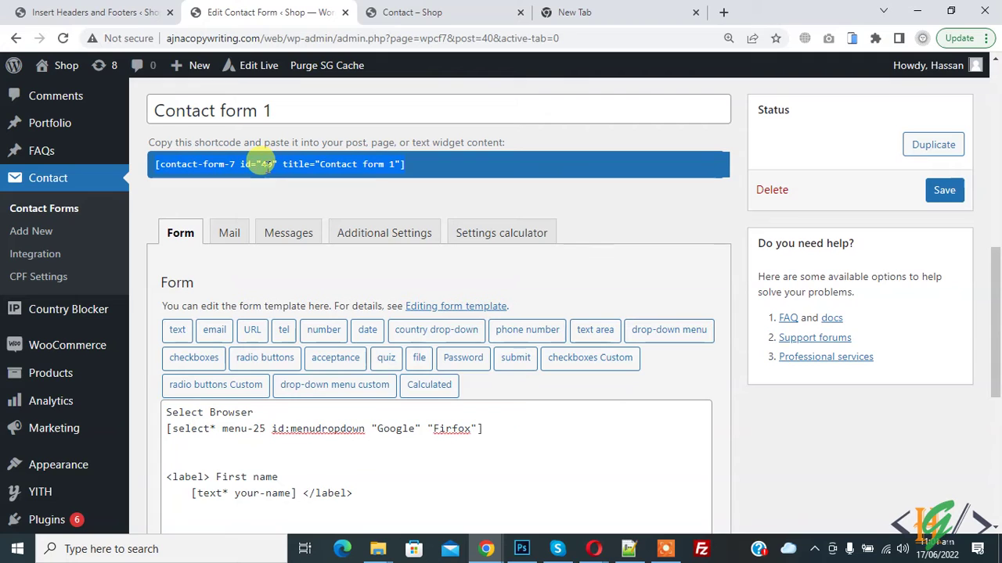
pyautogui.click(125, 6)
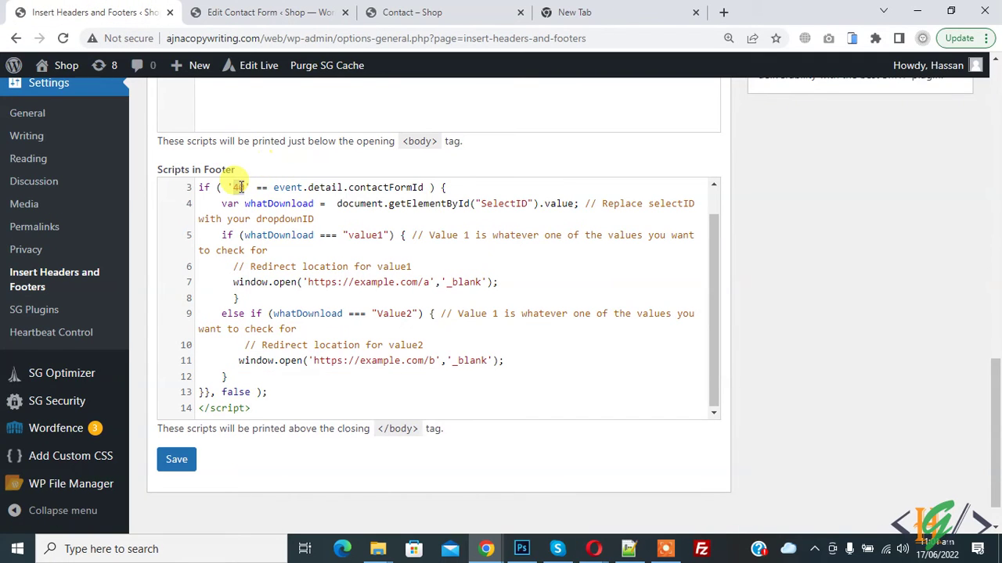
pyautogui.click(237, 188)
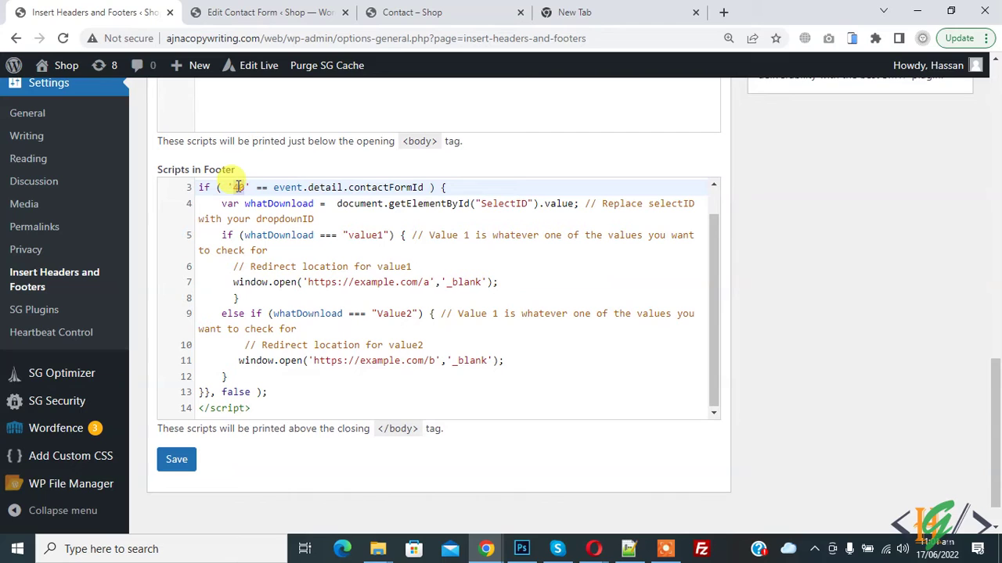
pyautogui.doubleClick(237, 188)
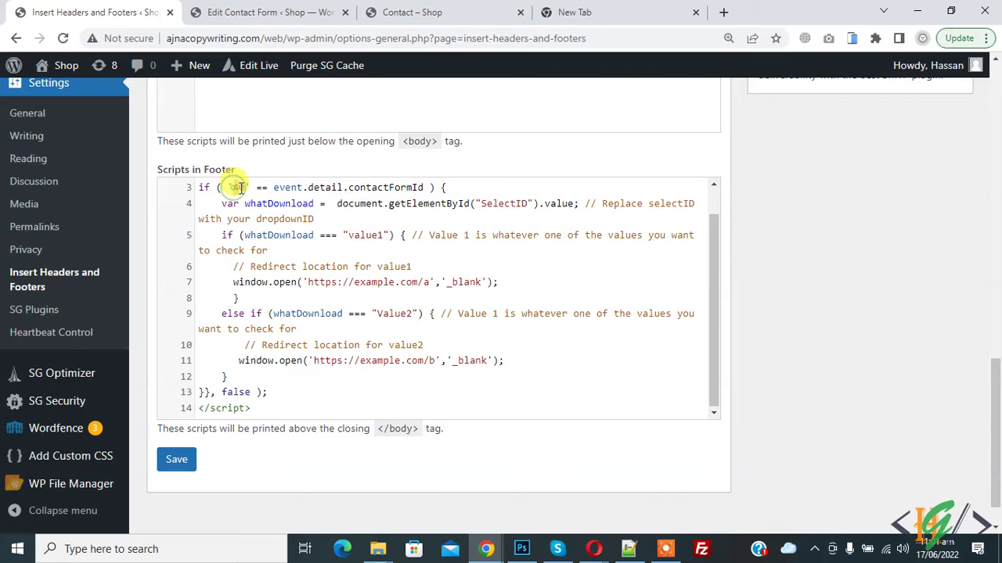
pyautogui.click(411, 204)
# Replace the SelectID placeholder in the footer script with the id menudropdown.
pyautogui.moveTo(222, 205); pyautogui.dragTo(314, 205)
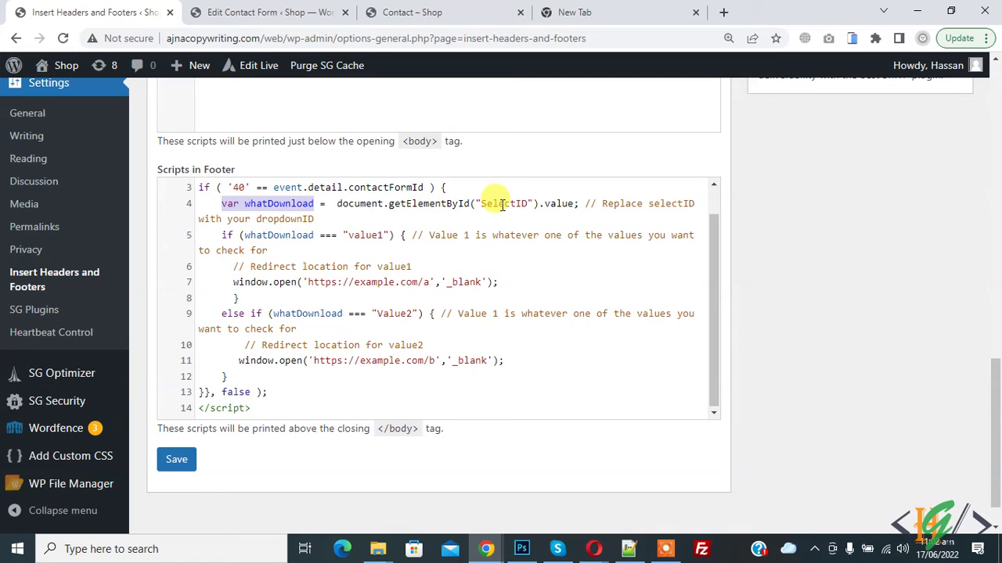
pyautogui.doubleClick(503, 205)
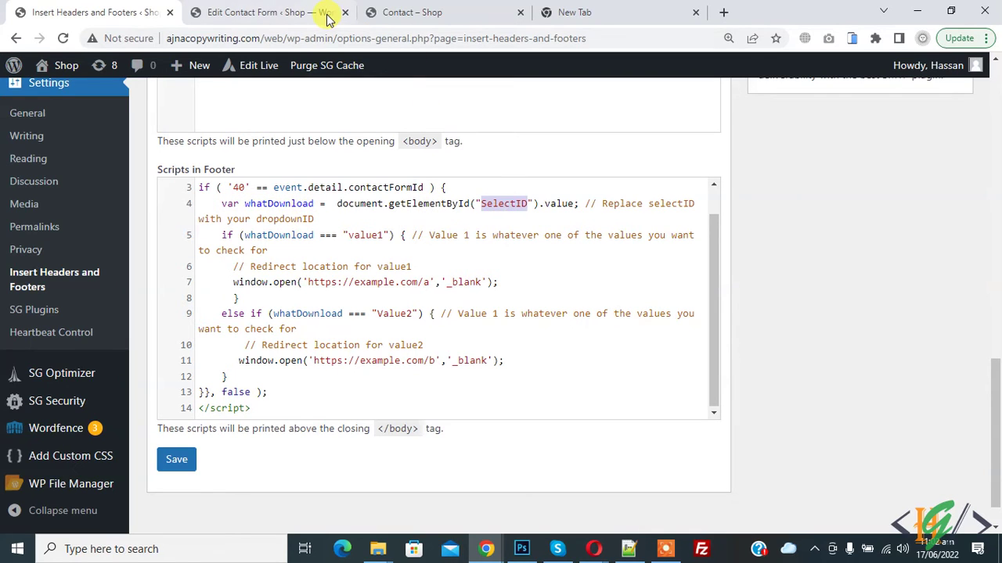
pyautogui.click(290, 9)
pyautogui.scroll(-4, 344, 297)
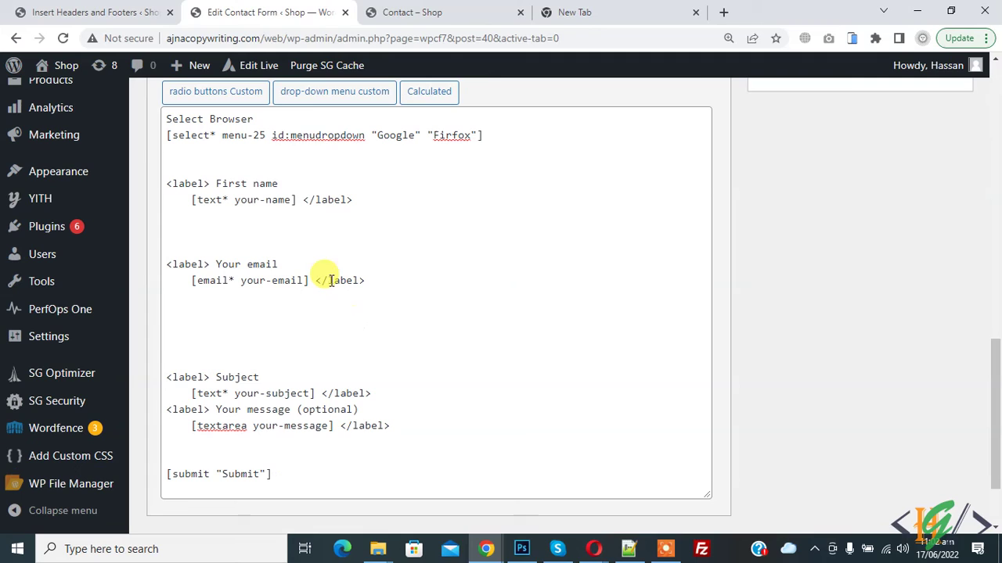
pyautogui.doubleClick(298, 136)
pyautogui.click(287, 135)
pyautogui.moveTo(291, 135); pyautogui.dragTo(373, 134)
pyautogui.hotkey('ctrl', 'c')
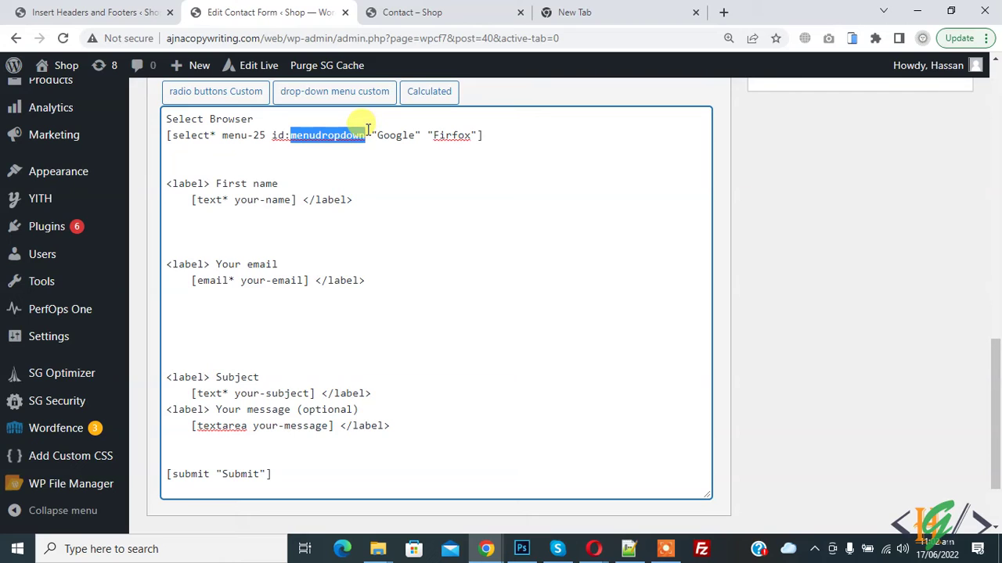
pyautogui.click(69, 11)
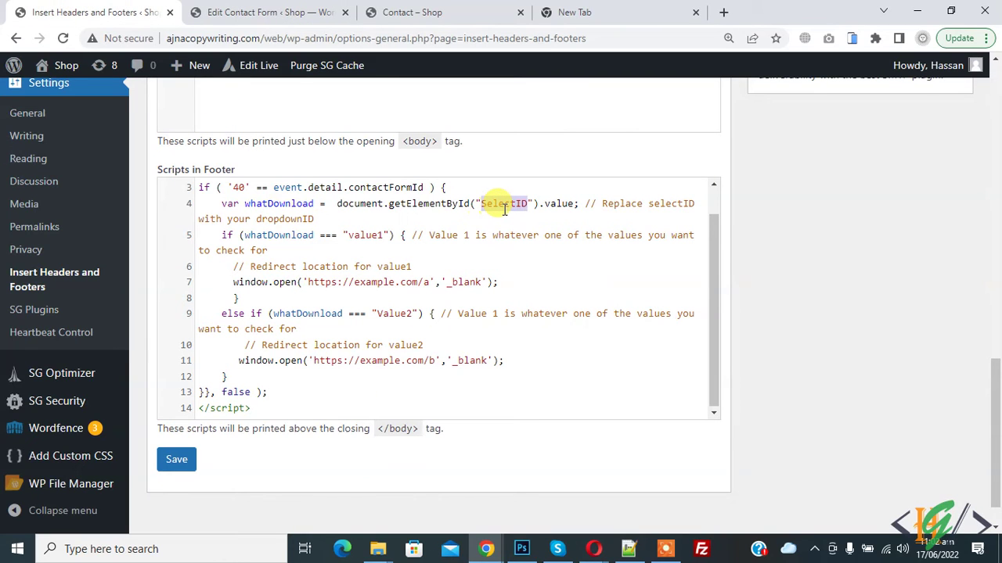
pyautogui.hotkey('ctrl', 'v')
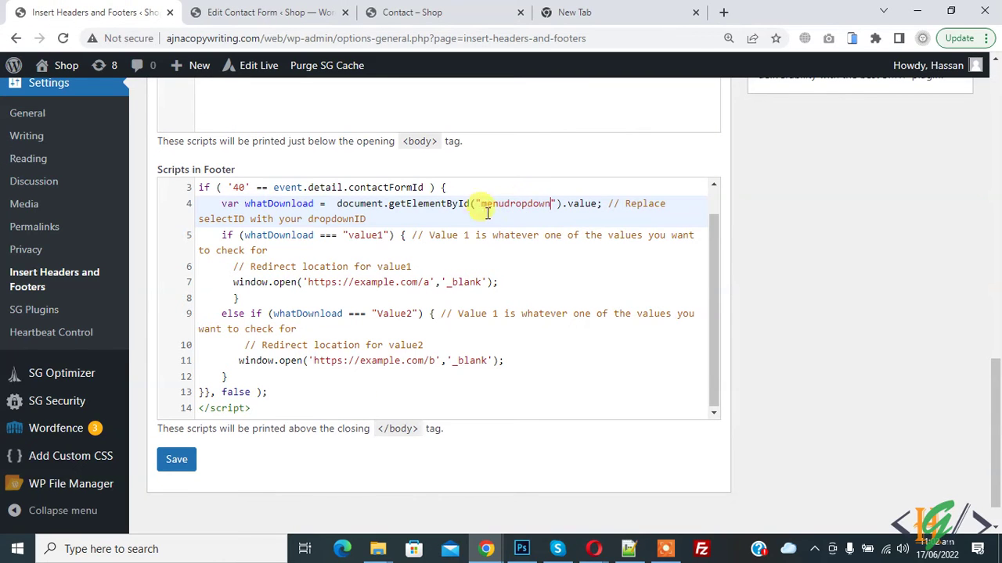
# Replace value1 with 'Google' and Value2 with 'Firfox', then select the line 7 placeholder URL.
pyautogui.click(228, 10)
pyautogui.doubleClick(395, 136)
pyautogui.hotkey('ctrl', 'c')
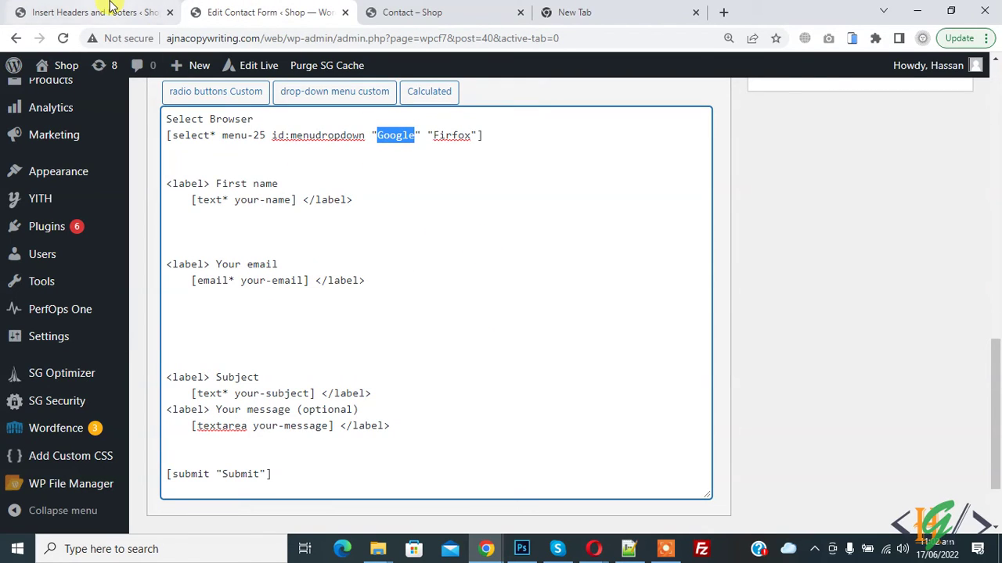
pyautogui.click(87, 12)
pyautogui.doubleClick(366, 235)
pyautogui.hotkey('ctrl', 'v')
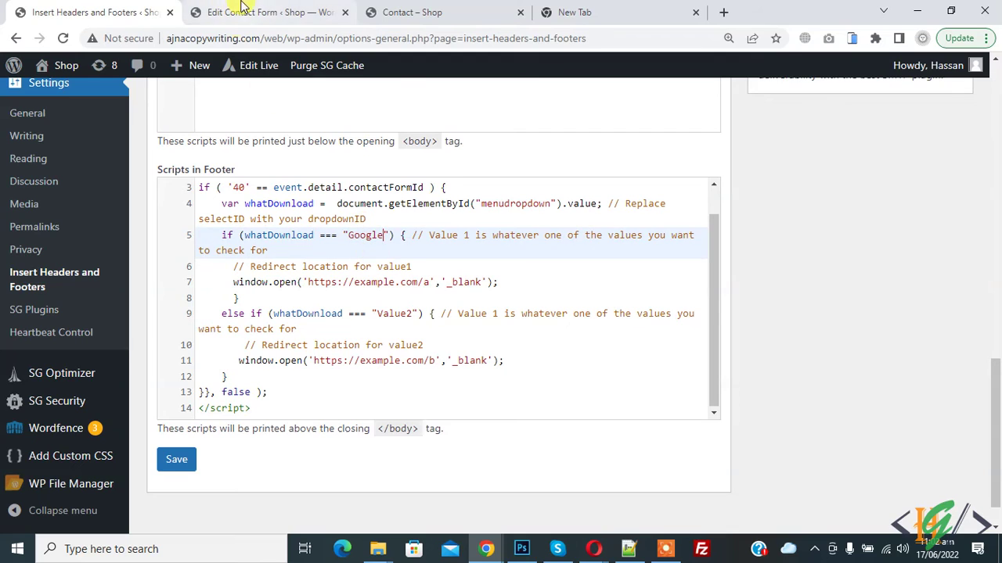
pyautogui.click(235, 10)
pyautogui.doubleClick(452, 135)
pyautogui.hotkey('ctrl', 'c')
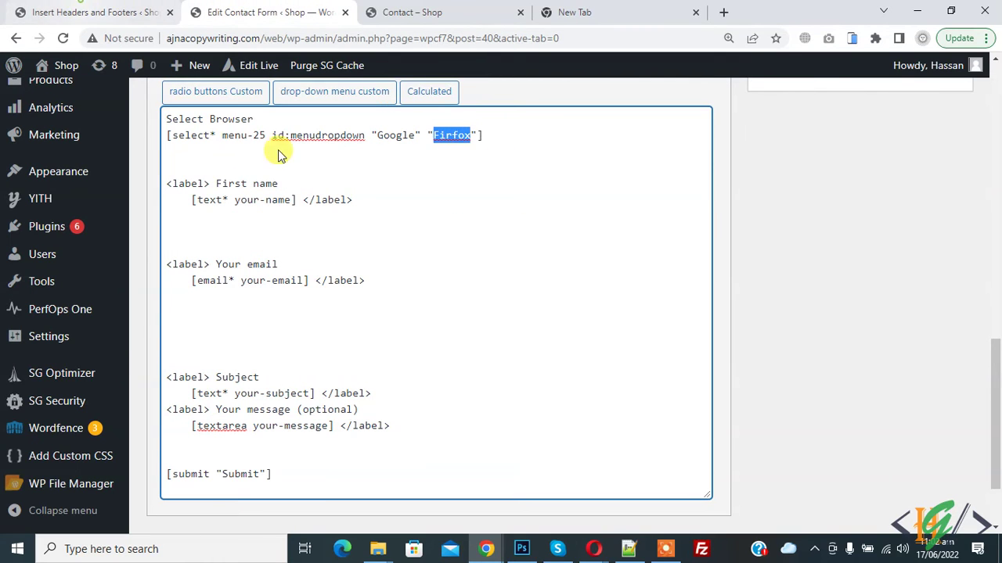
pyautogui.click(94, 11)
pyautogui.doubleClick(398, 313)
pyautogui.hotkey('ctrl', 'v')
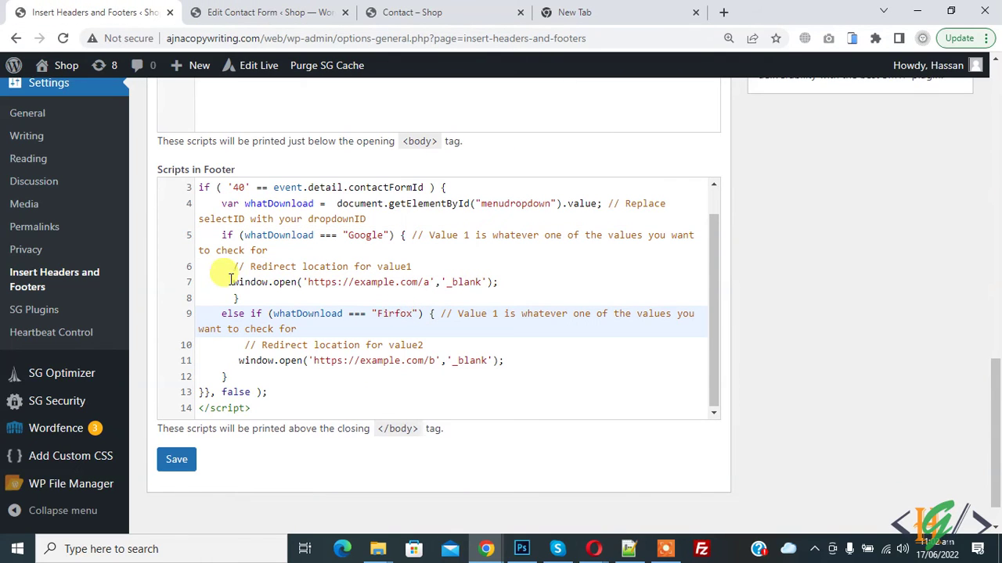
pyautogui.moveTo(227, 280); pyautogui.dragTo(413, 286)
pyautogui.click(311, 282)
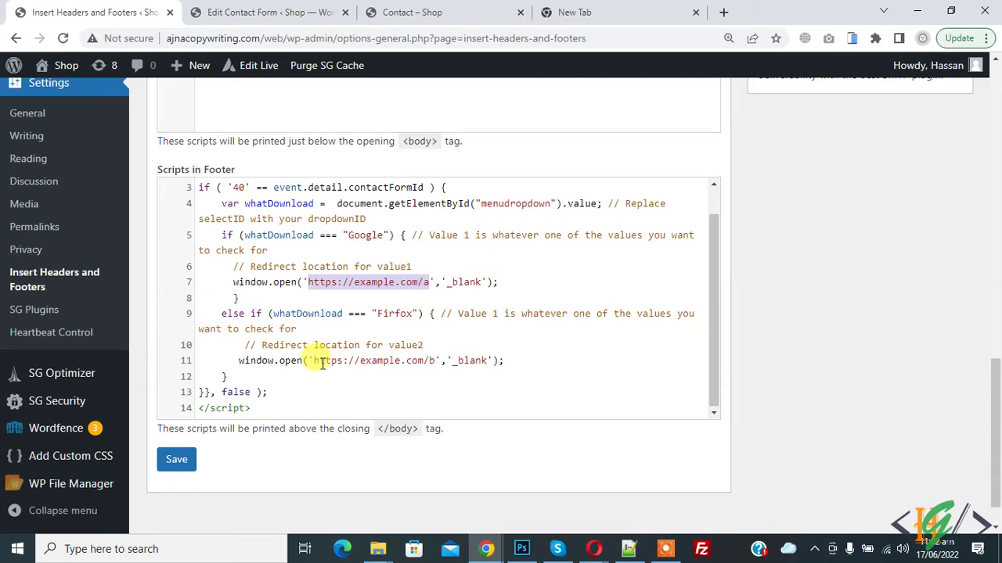
# Point line 7's window.open at the shop URL and line 11's at my-account, then save.
pyautogui.moveTo(313, 360); pyautogui.dragTo(432, 364)
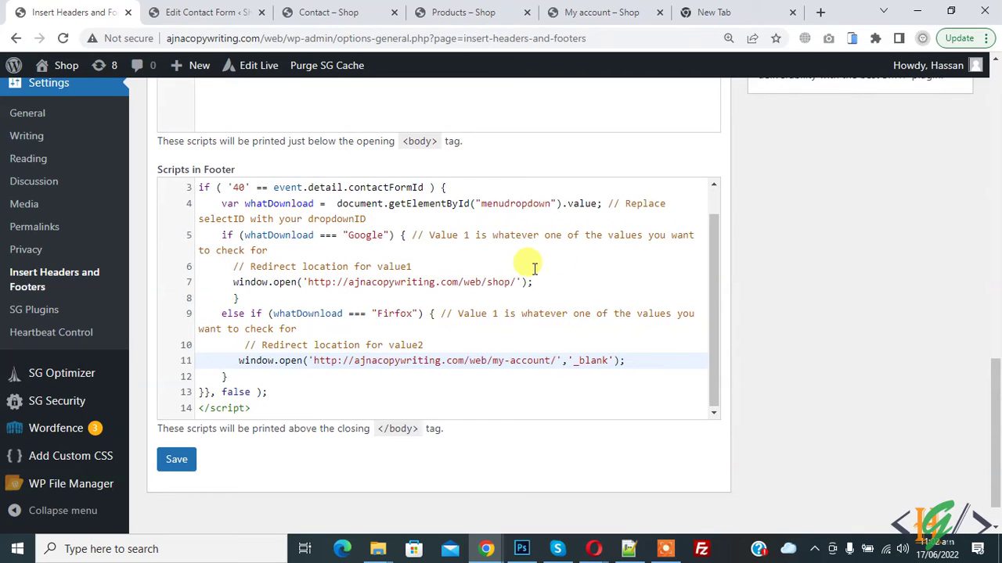
pyautogui.doubleClick(521, 360)
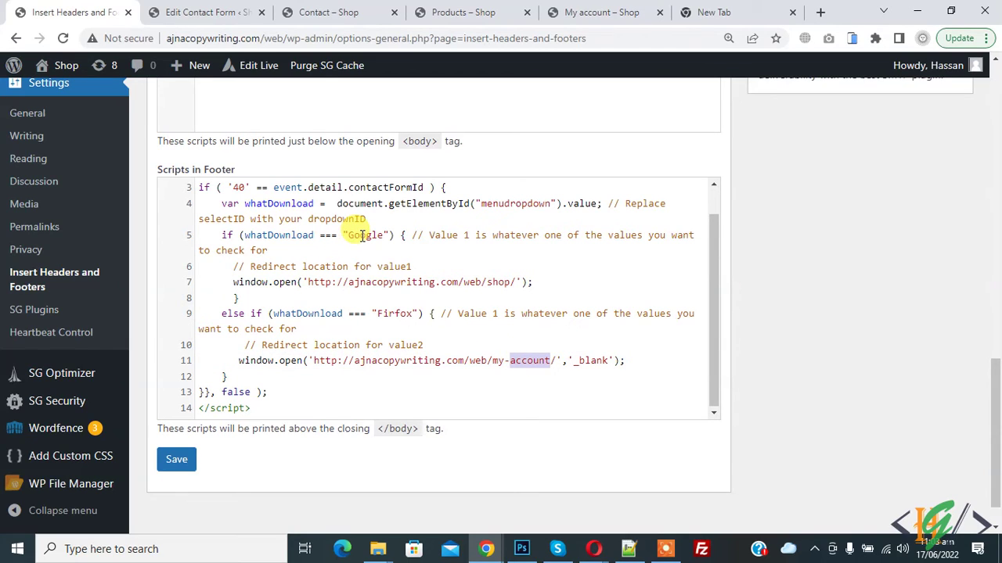
pyautogui.click(479, 281)
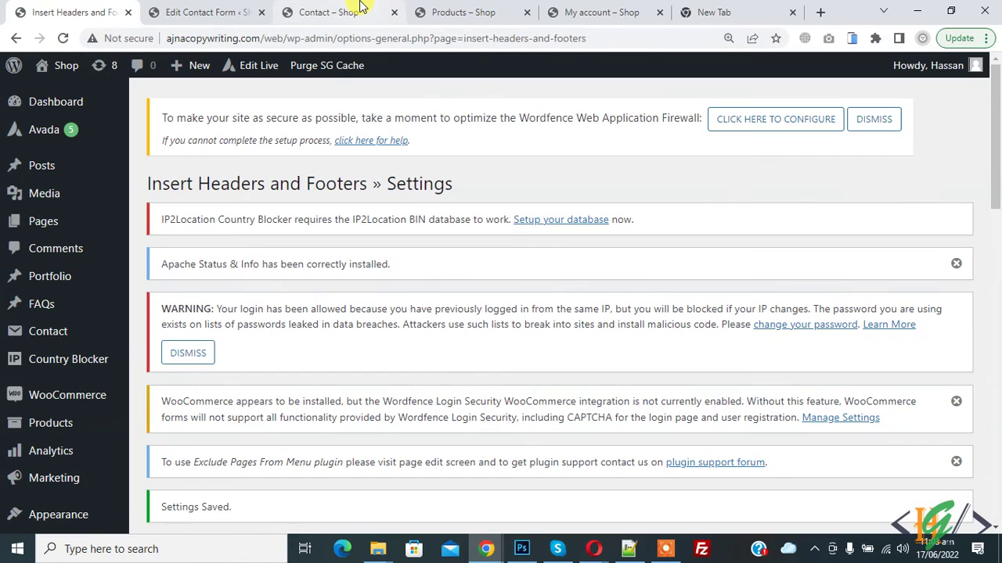
# Reload the live Contact page so the footer redirect script takes effect.
pyautogui.click(352, 11)
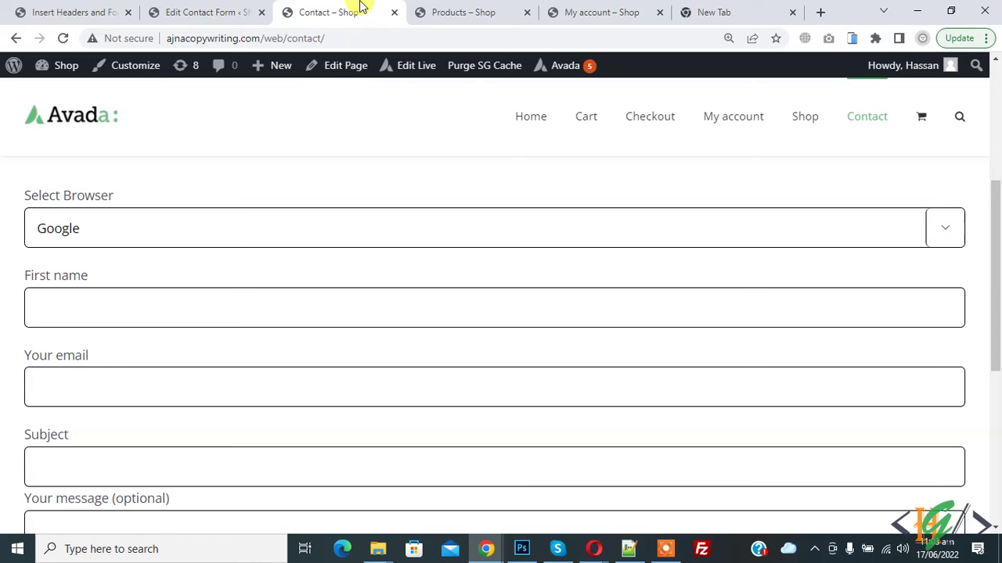
pyautogui.click(62, 38)
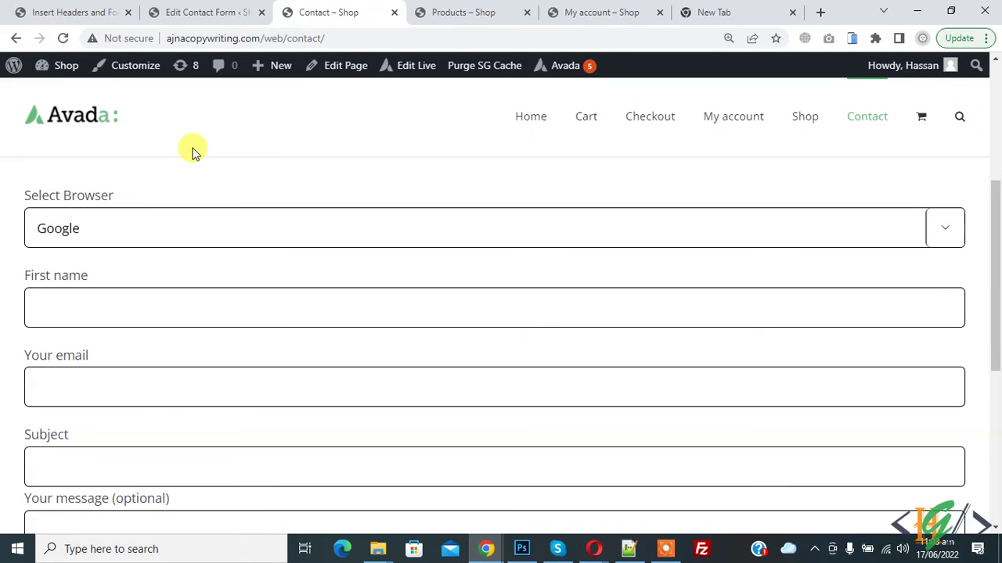
pyautogui.click(74, 12)
pyautogui.scroll(-5, 324, 234)
pyautogui.scroll(-5, 331, 235)
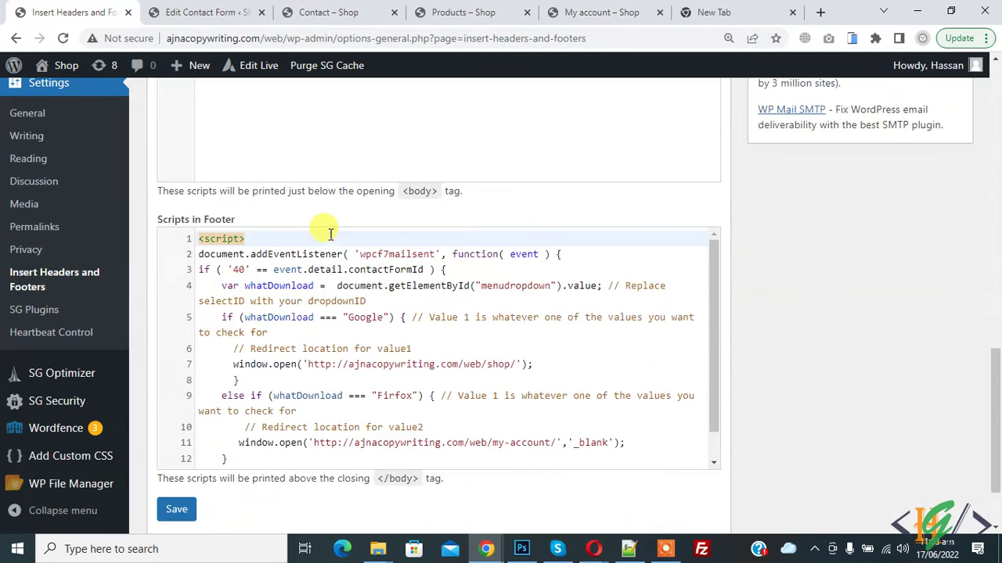
pyautogui.click(371, 9)
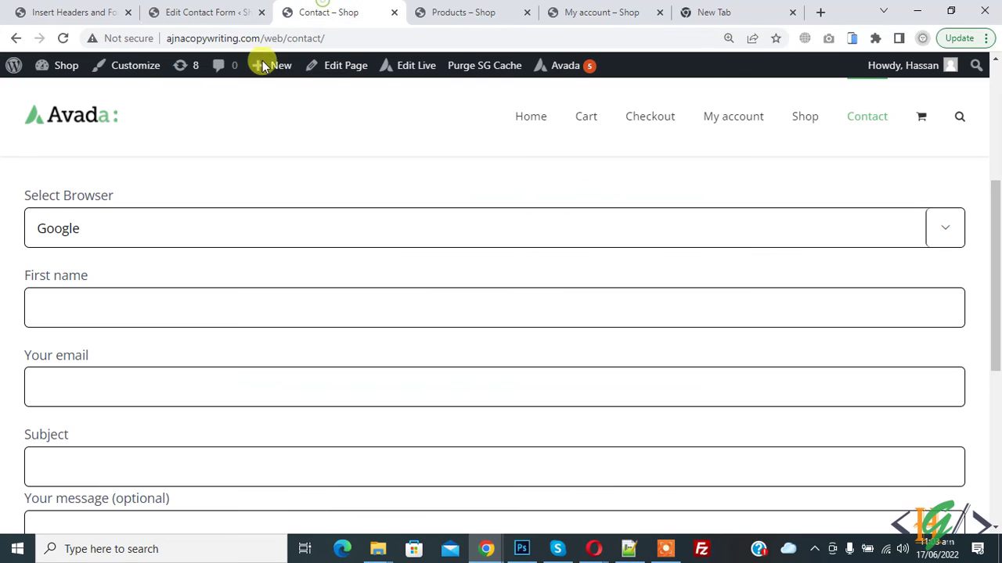
pyautogui.scroll(-1, 99, 227)
# Autofill the contact form, submit it with Google chosen, and confirm the Shop page opened.
pyautogui.click(98, 235)
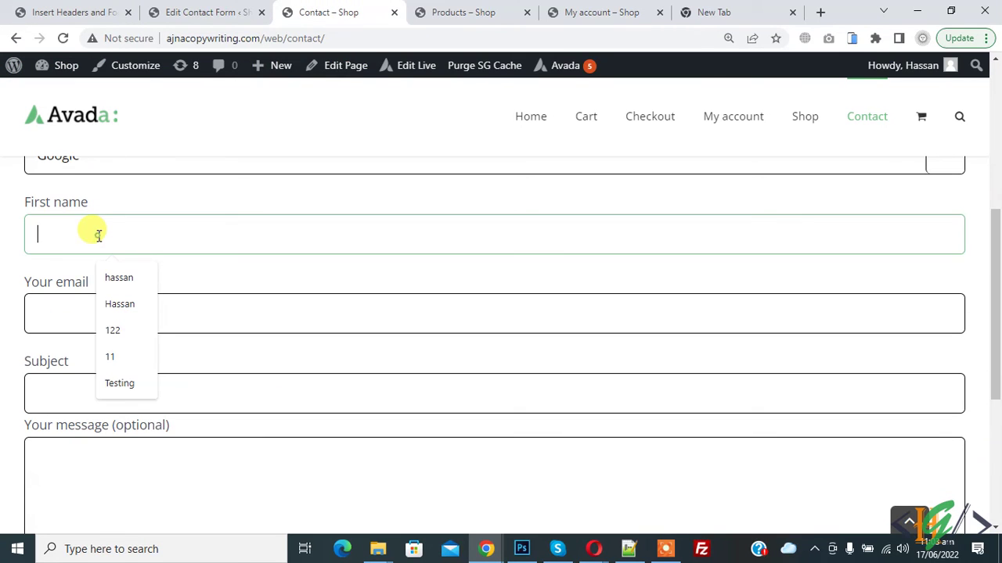
pyautogui.click(121, 276)
pyautogui.scroll(1, 78, 265)
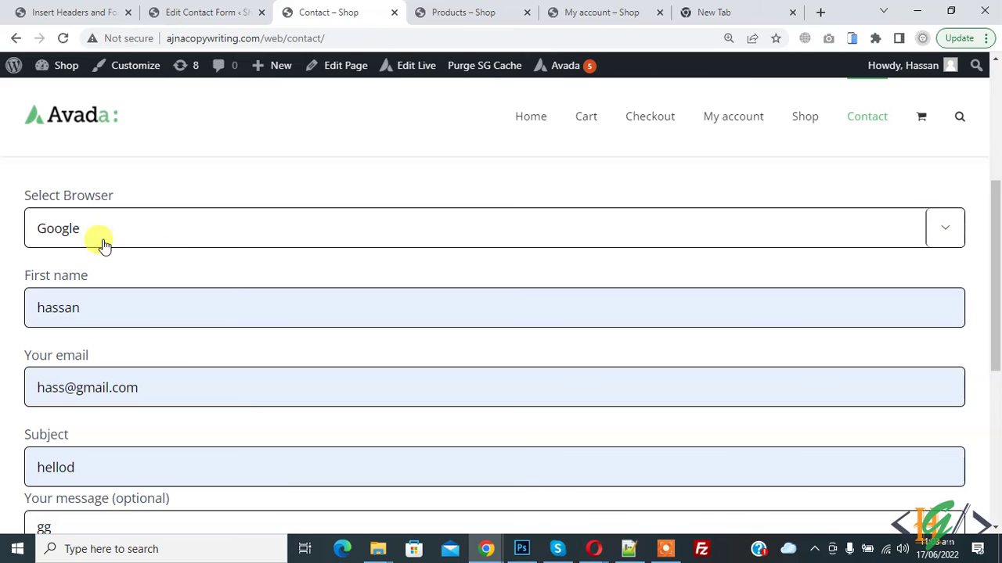
pyautogui.scroll(-4, 27, 219)
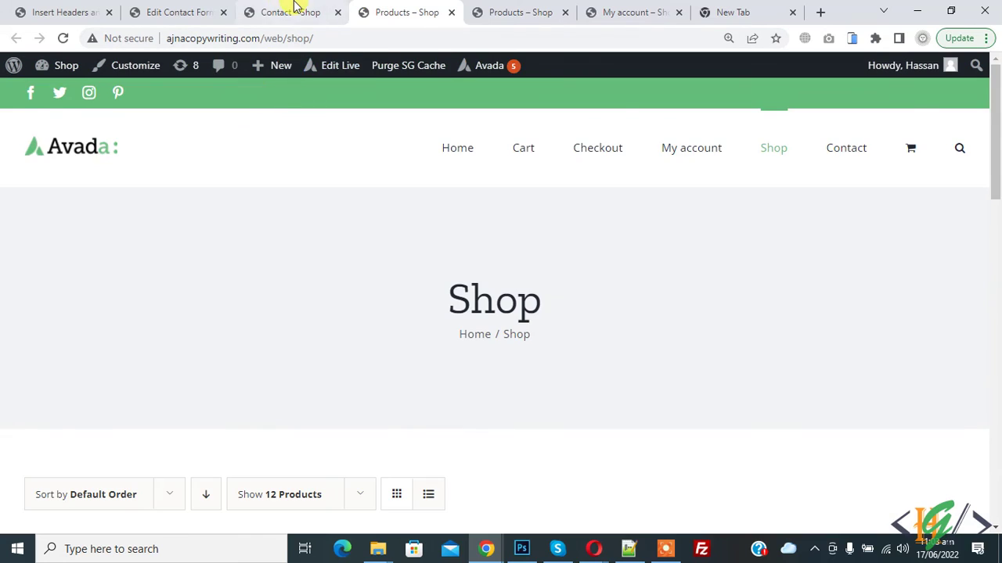
pyautogui.click(291, 11)
pyautogui.scroll(-1, 333, 264)
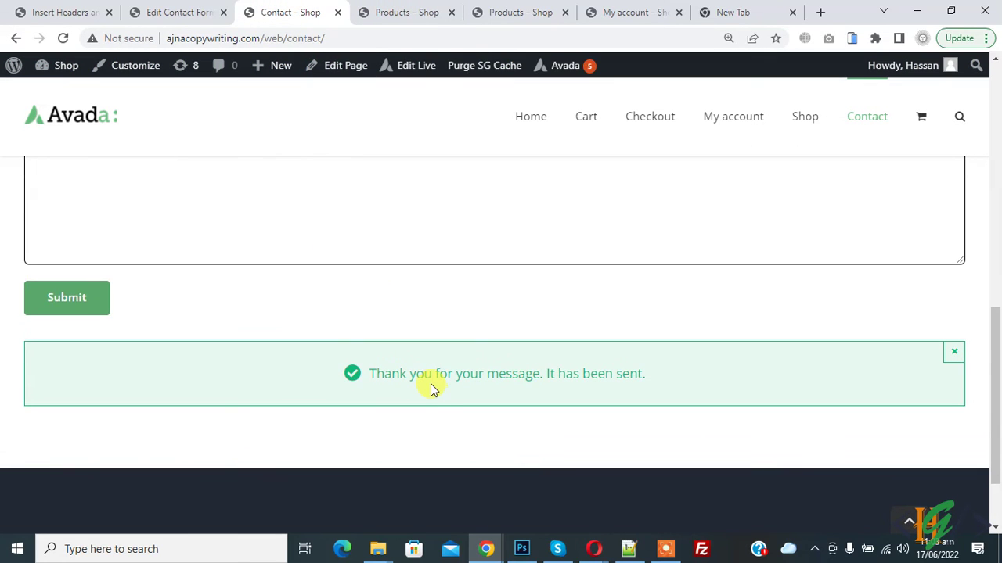
pyautogui.click(376, 10)
pyautogui.click(305, 9)
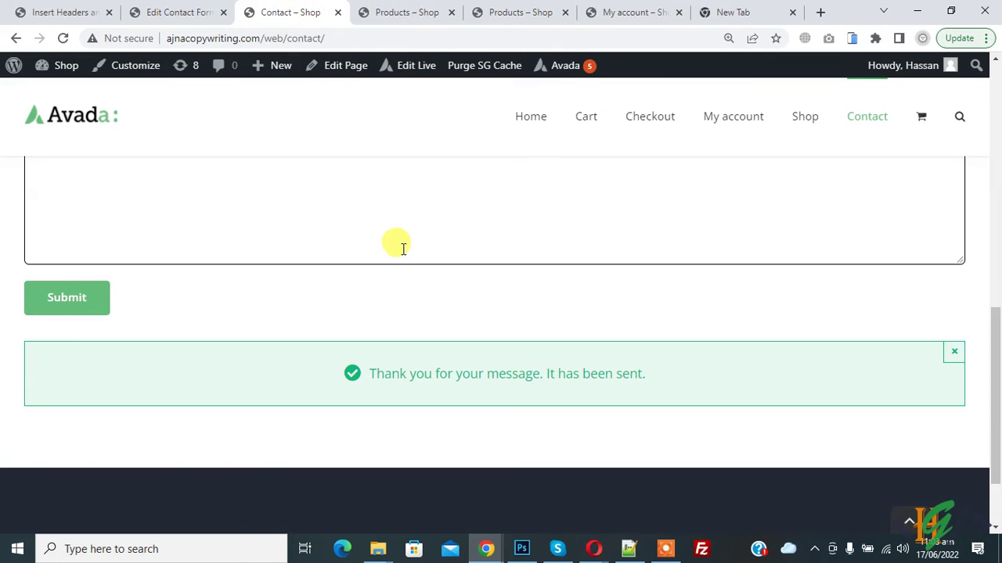
pyautogui.scroll(10, 397, 242)
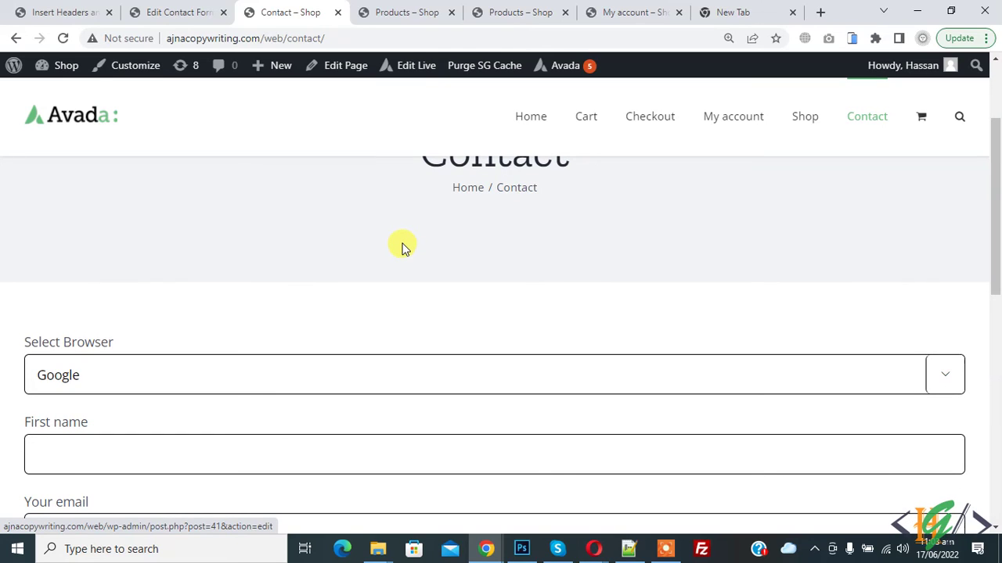
# Walk through the saved script's dropdown lookup, Google and Firfox checks, menudropdown id and form ID 40.
pyautogui.click(20, 11)
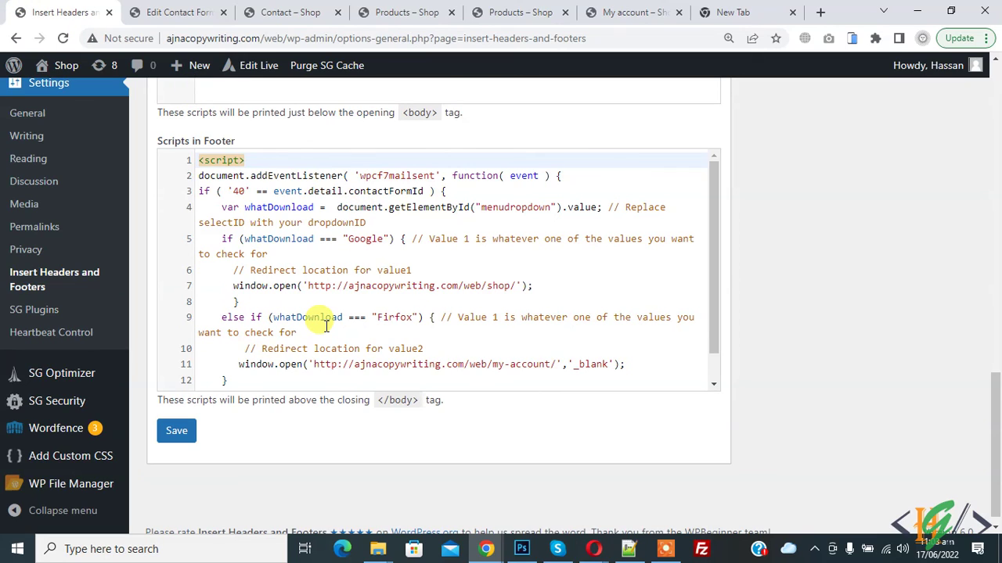
pyautogui.click(409, 219)
pyautogui.doubleClick(366, 239)
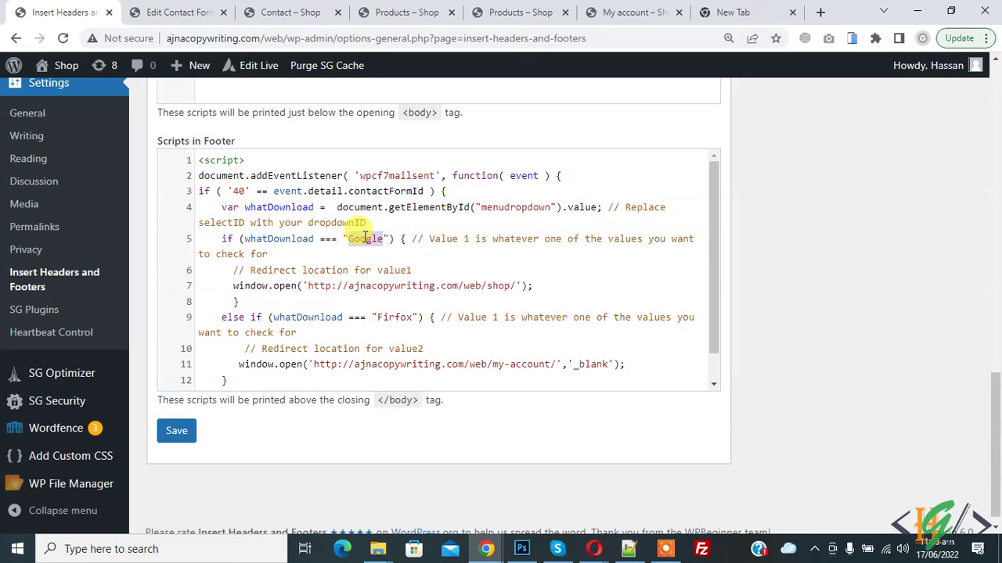
pyautogui.doubleClick(388, 318)
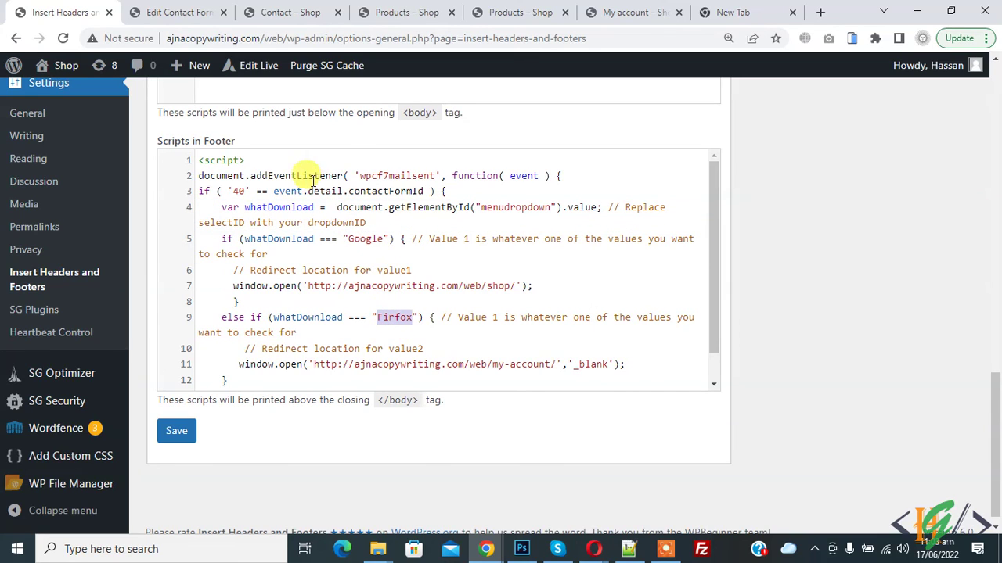
pyautogui.doubleClick(513, 208)
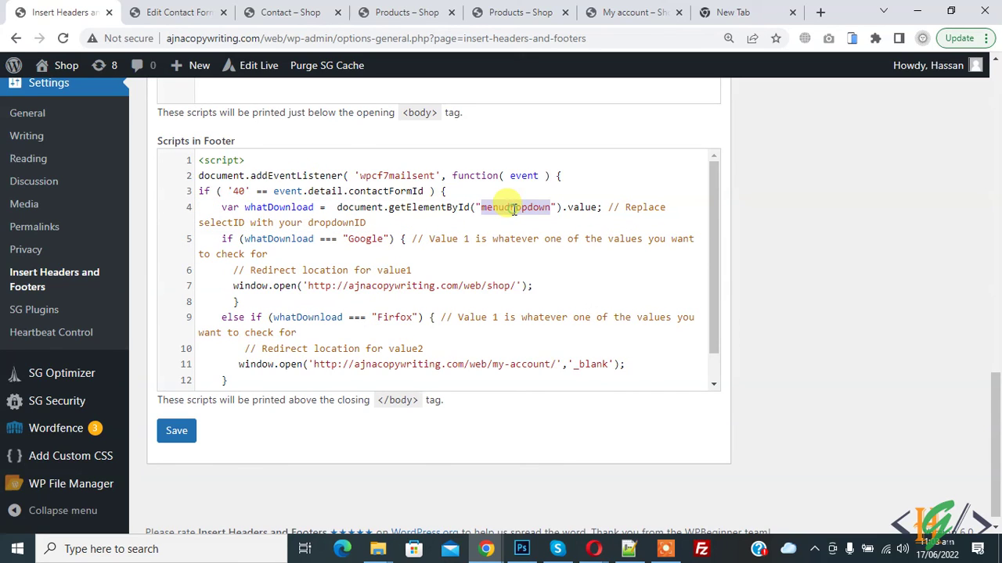
pyautogui.click(511, 206)
pyautogui.doubleClick(237, 191)
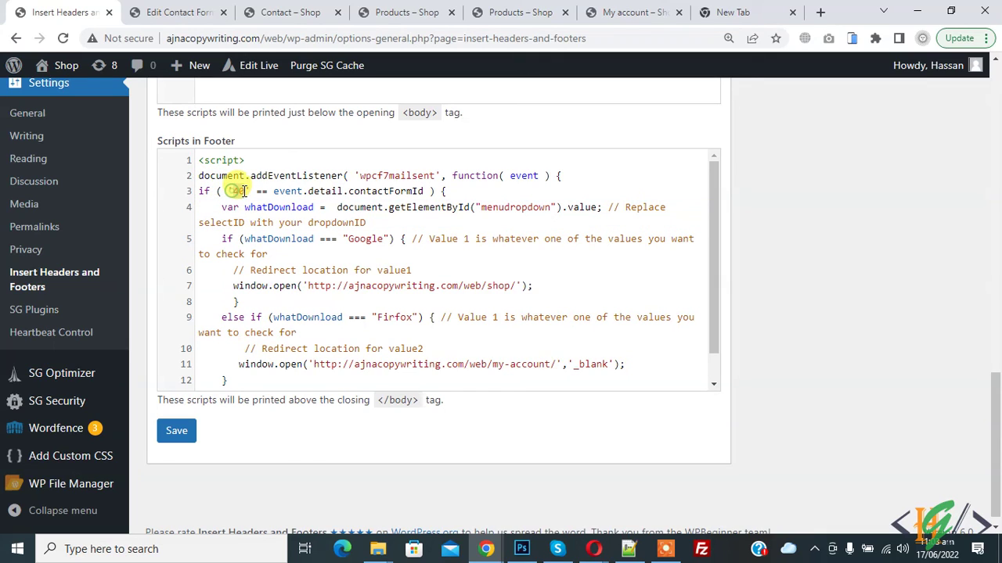